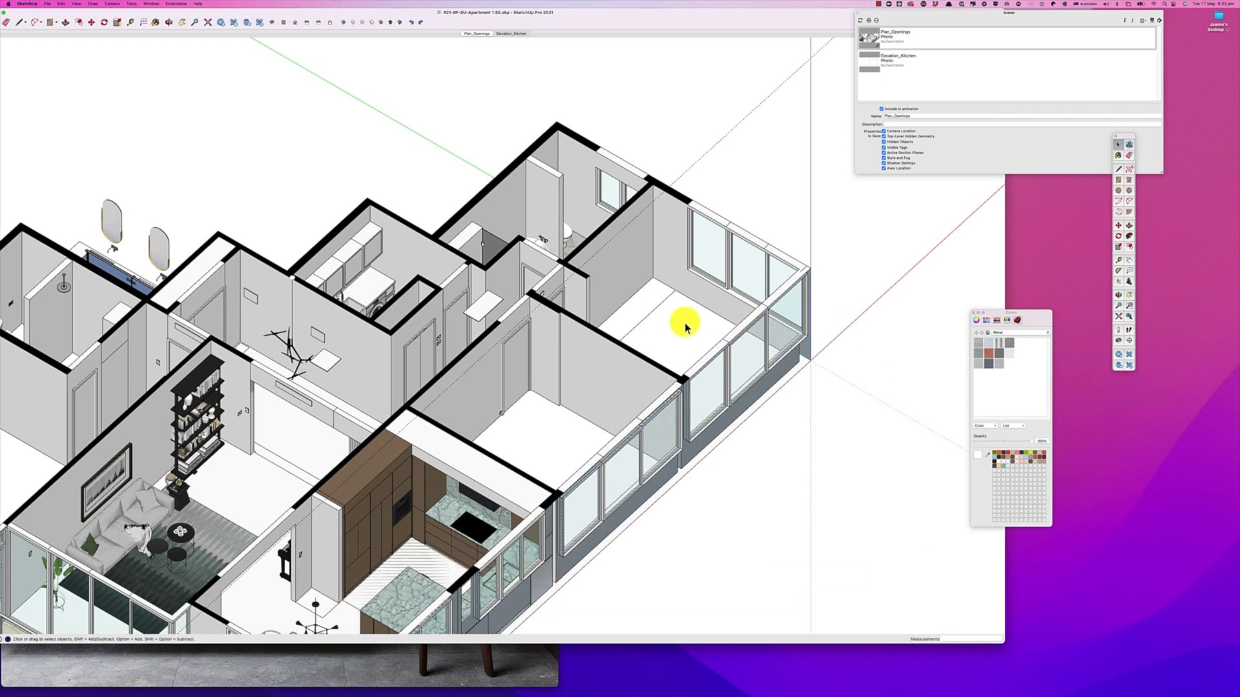
Erase the stray floor edge along the back of the bedroom.
{"action": "key", "text": "o"}
{"action": "left_click_drag", "start_coordinate": [672, 312], "coordinate": [498, 360]}
{"action": "key", "text": "space"}
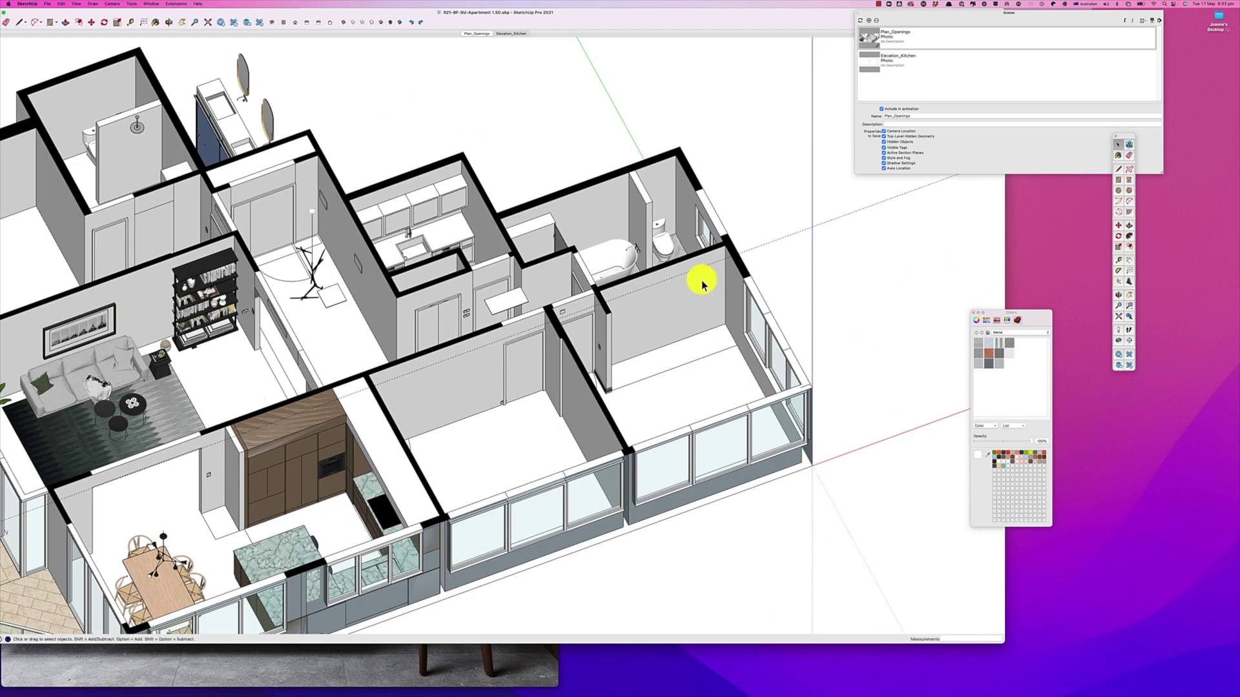
{"action": "left_click", "coordinate": [683, 366]}
{"action": "right_click", "coordinate": [685, 365]}
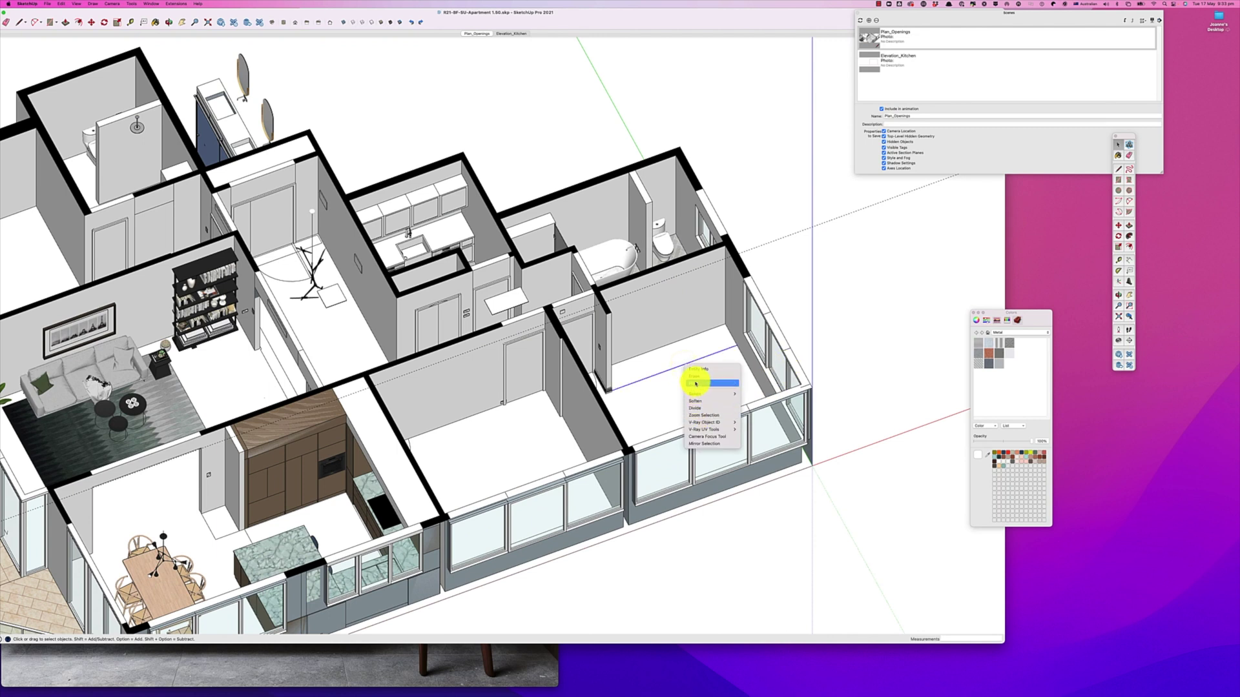
{"action": "left_click", "coordinate": [694, 383]}
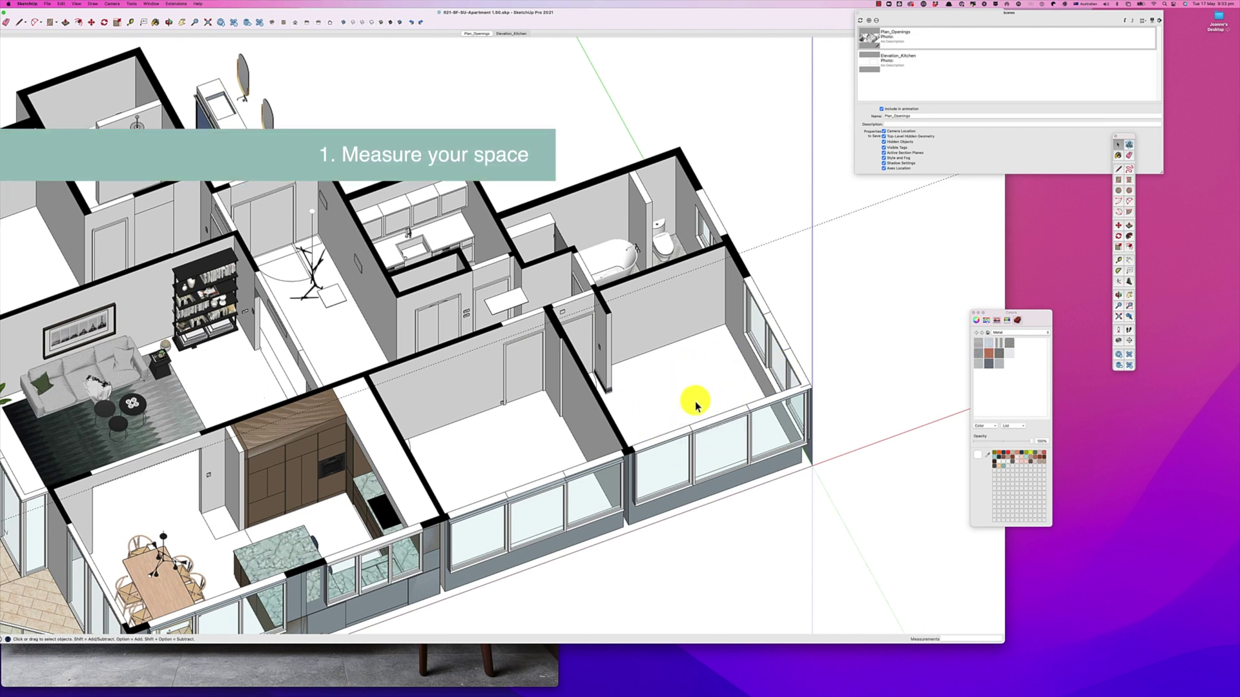
Orbit and zoom out to see the whole apartment plan from above.
{"action": "middle_click_drag", "start_coordinate": [697, 382], "coordinate": [633, 357]}
{"action": "scroll", "coordinate": [631, 433], "scroll_direction": "down", "scroll_amount": 3}
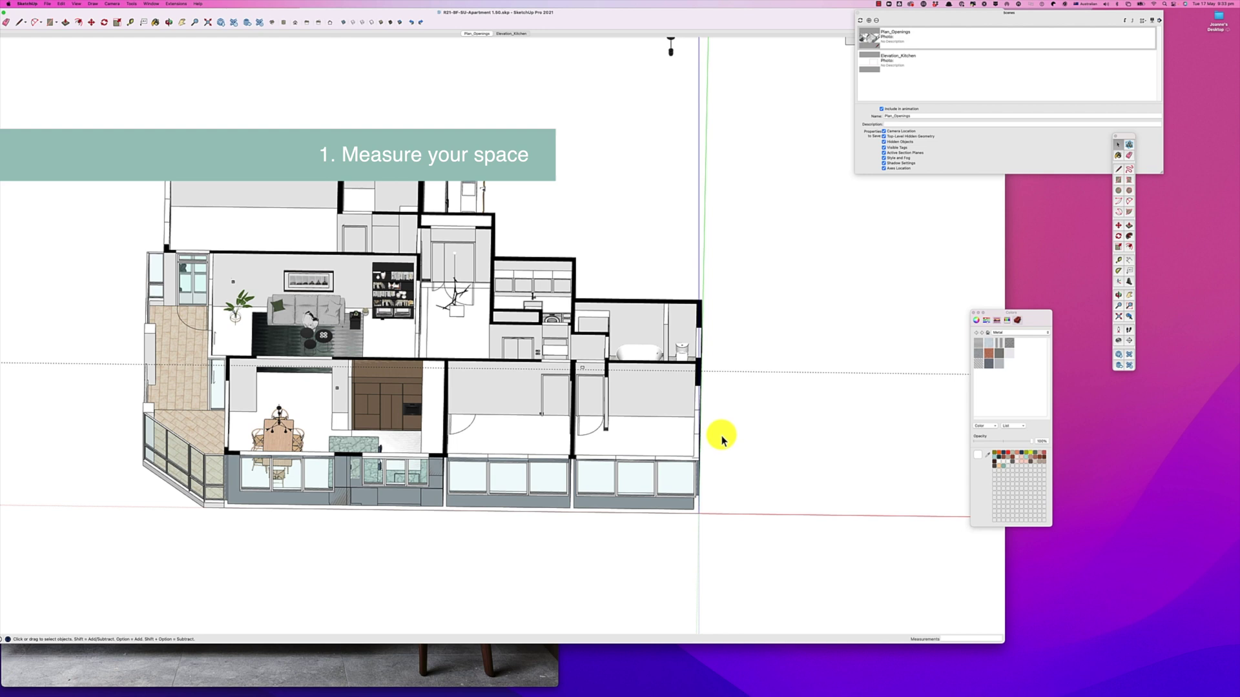
{"action": "middle_click_drag", "start_coordinate": [625, 451], "coordinate": [614, 476]}
Measure the length of the right-hand bedroom's wardrobe wall with the Tape Measure.
{"action": "key", "text": "t"}
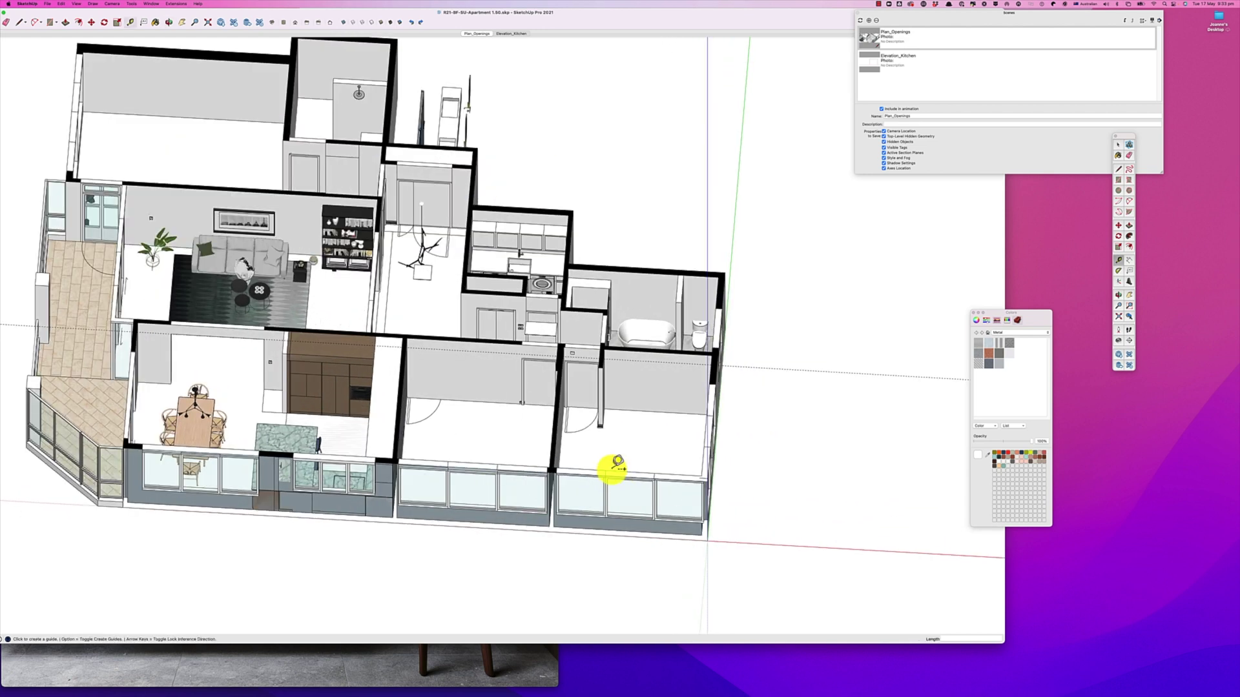
{"action": "scroll", "coordinate": [610, 452], "scroll_direction": "up", "scroll_amount": 2}
{"action": "middle_click_drag", "start_coordinate": [640, 415], "coordinate": [582, 451]}
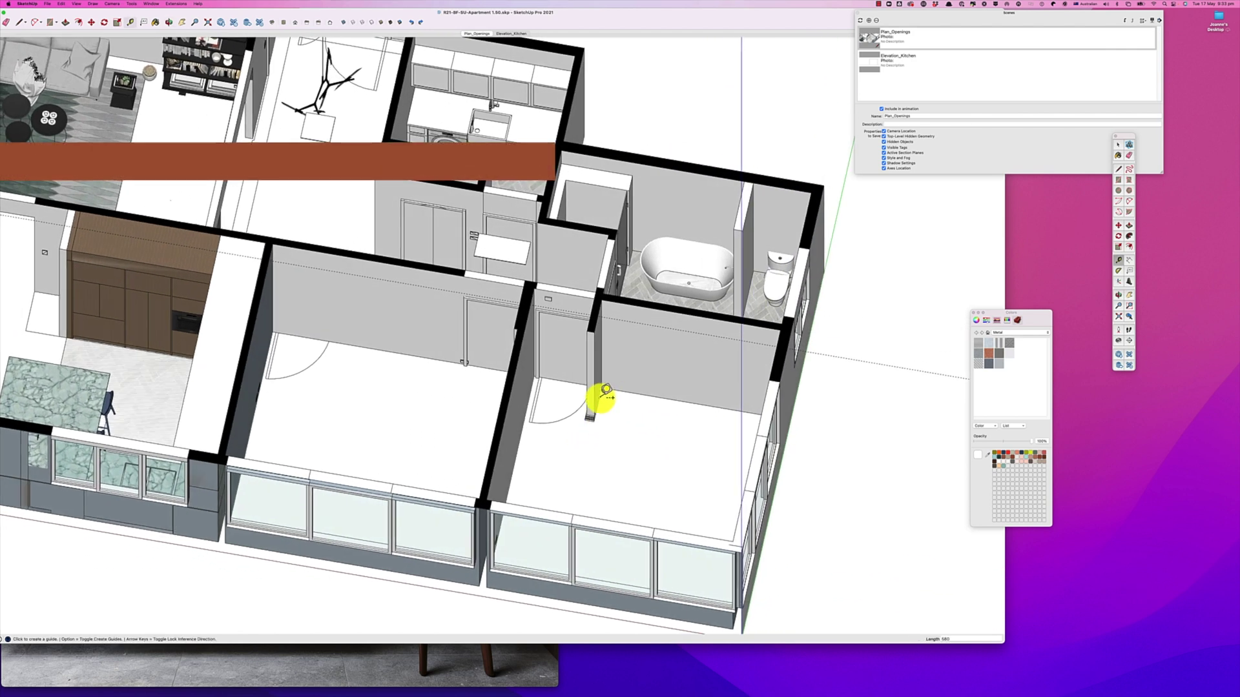
{"action": "left_click", "coordinate": [599, 399]}
{"action": "scroll", "coordinate": [664, 428], "scroll_direction": "down", "scroll_amount": 2}
{"action": "middle_click_drag", "start_coordinate": [665, 428], "coordinate": [781, 324]}
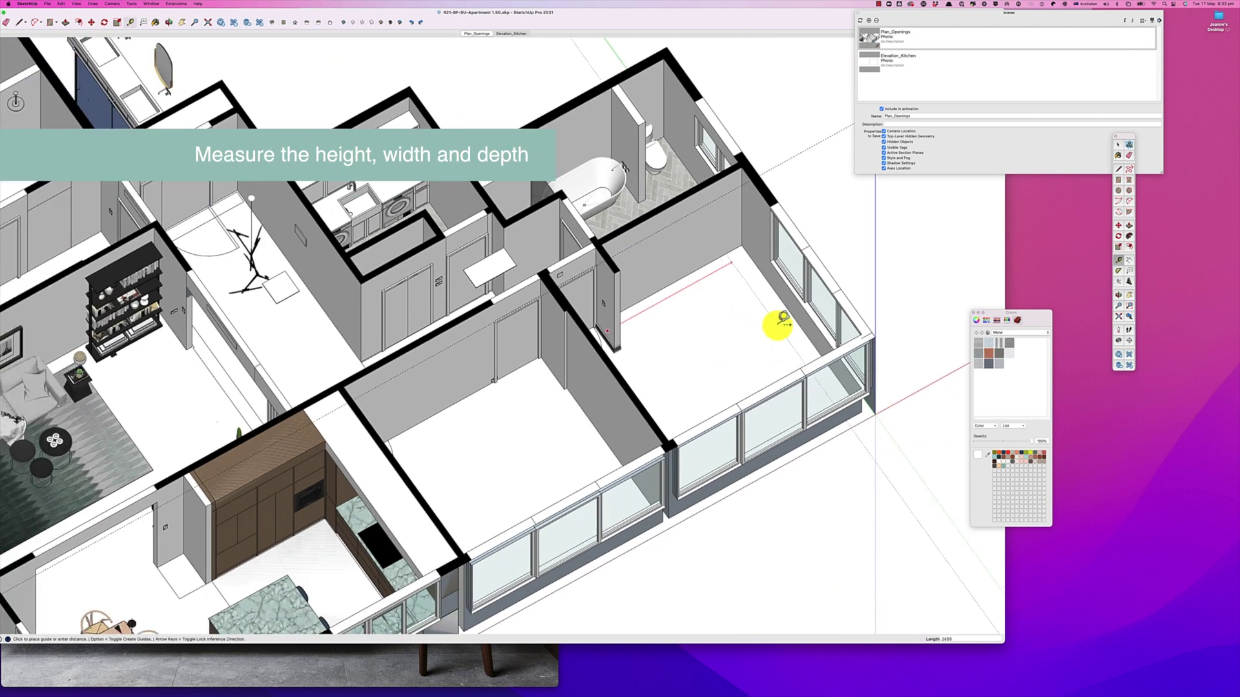
{"action": "left_click", "coordinate": [760, 267]}
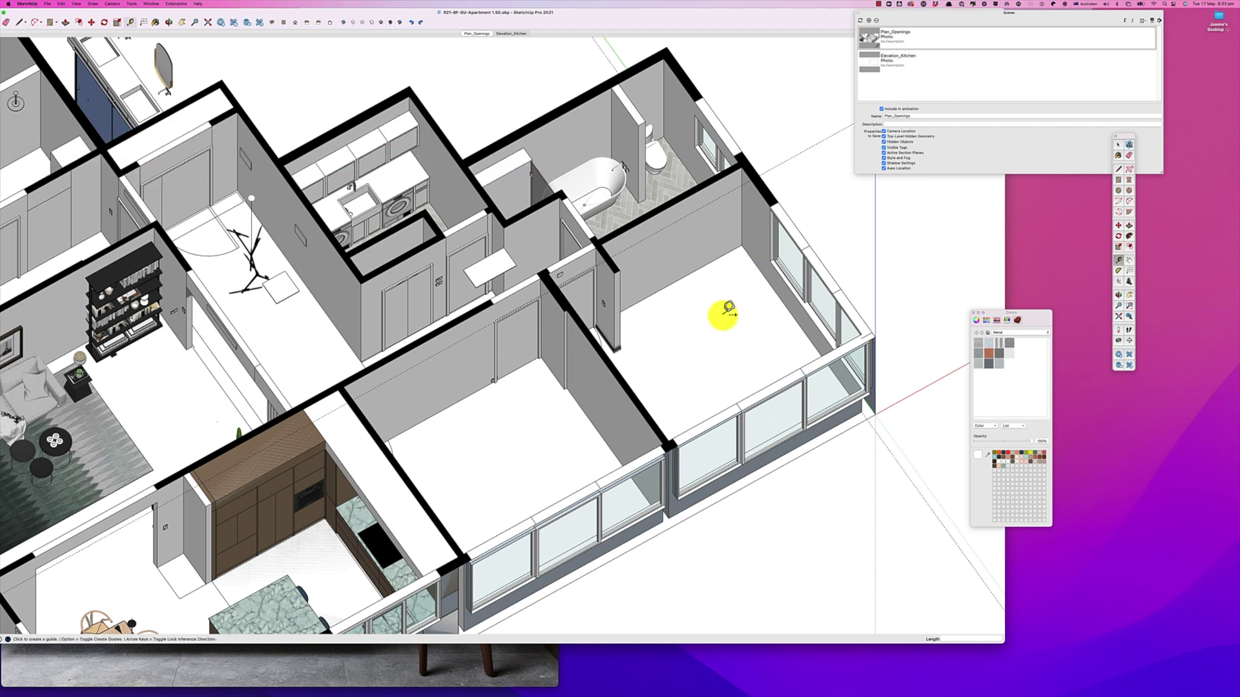
Place tape-measure guides from the wardrobe wall corners.
{"action": "scroll", "coordinate": [672, 339], "scroll_direction": "up", "scroll_amount": 4}
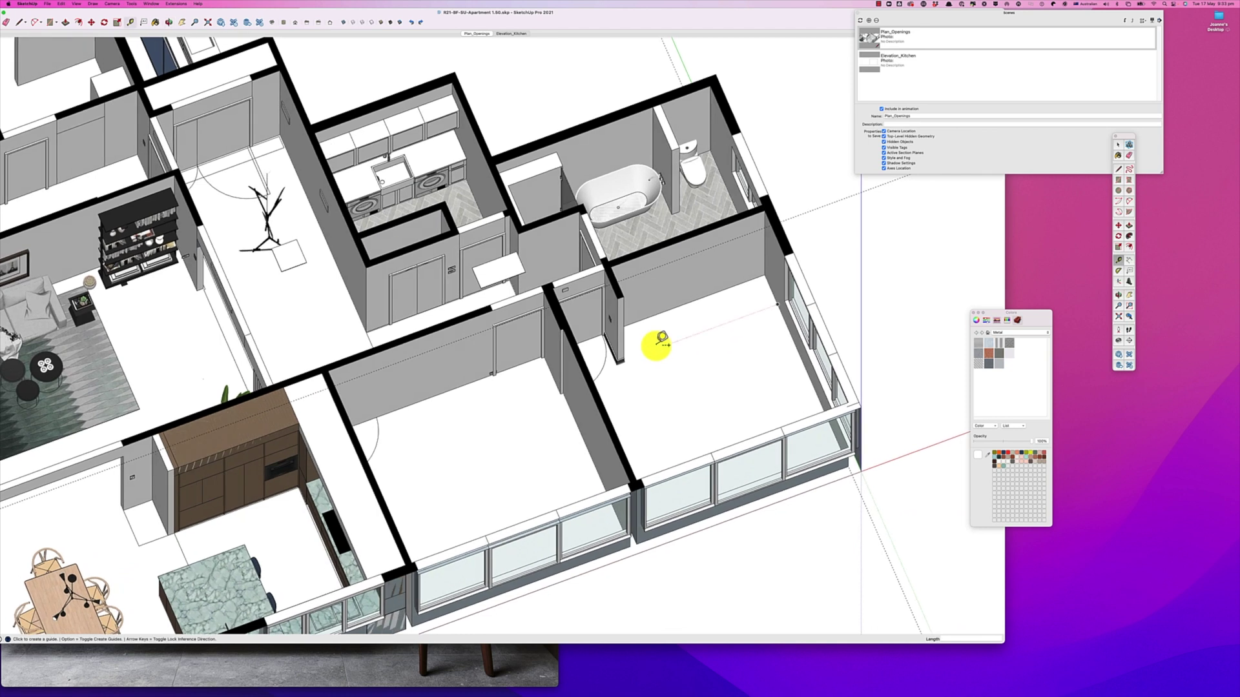
{"action": "left_click", "coordinate": [610, 268]}
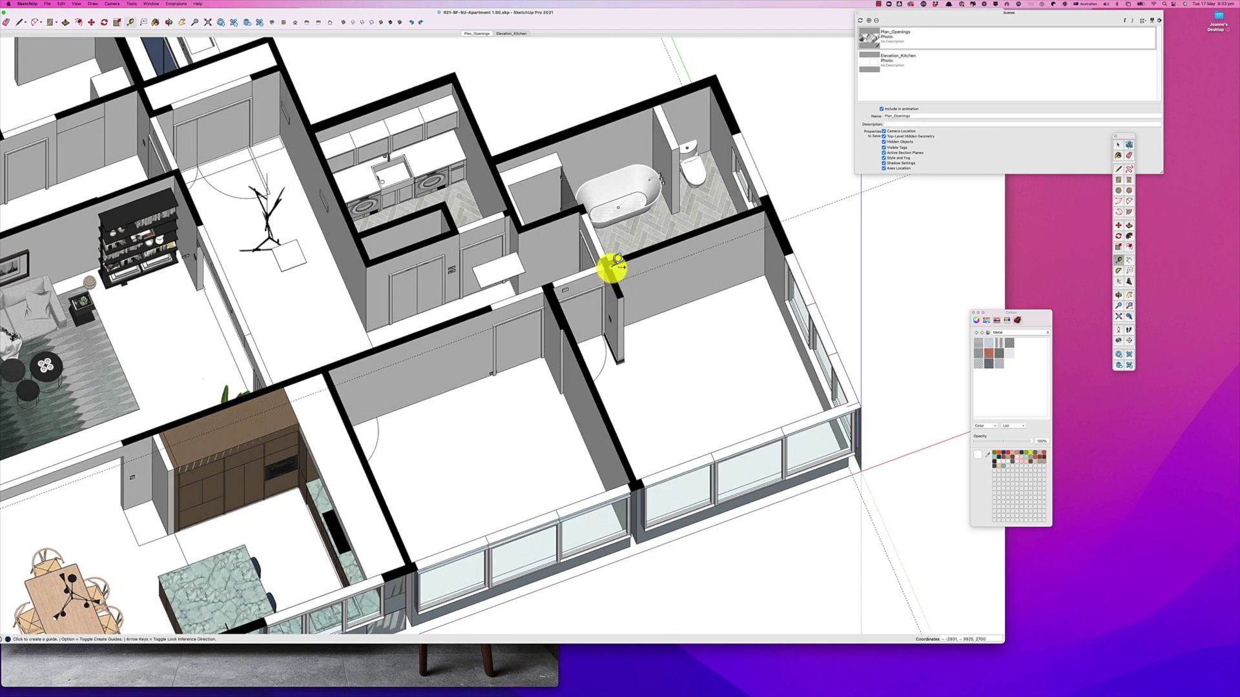
{"action": "left_click", "coordinate": [623, 298]}
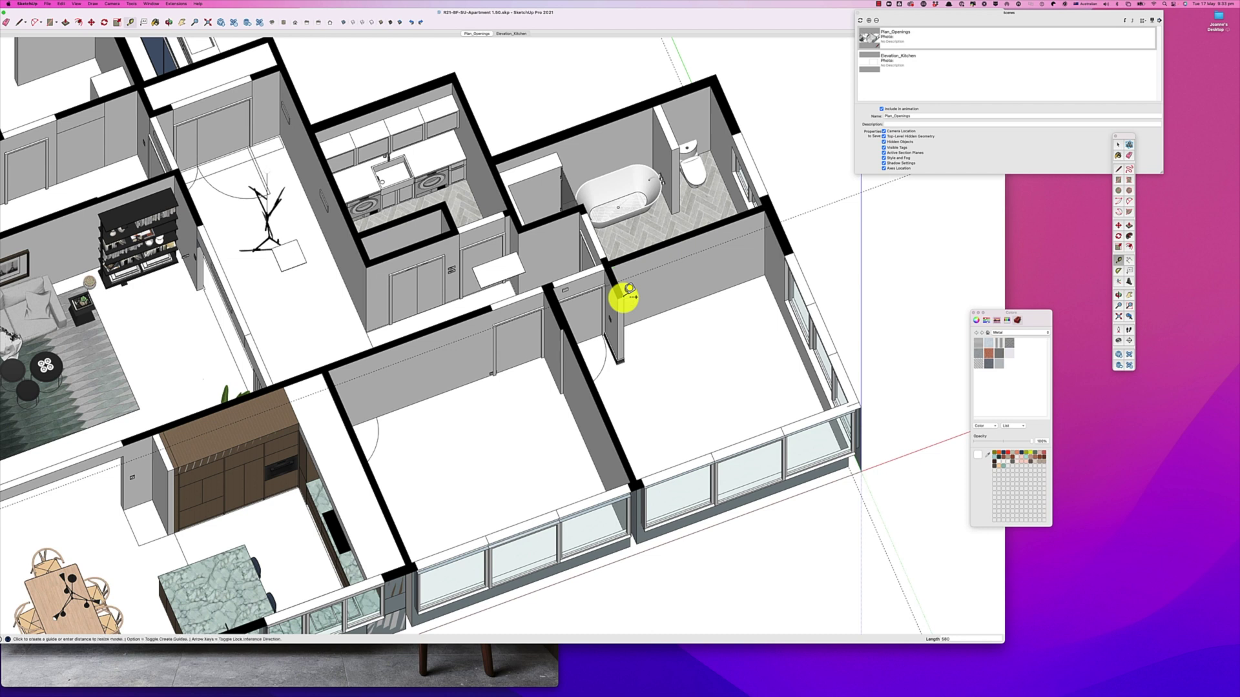
{"action": "left_click", "coordinate": [662, 312]}
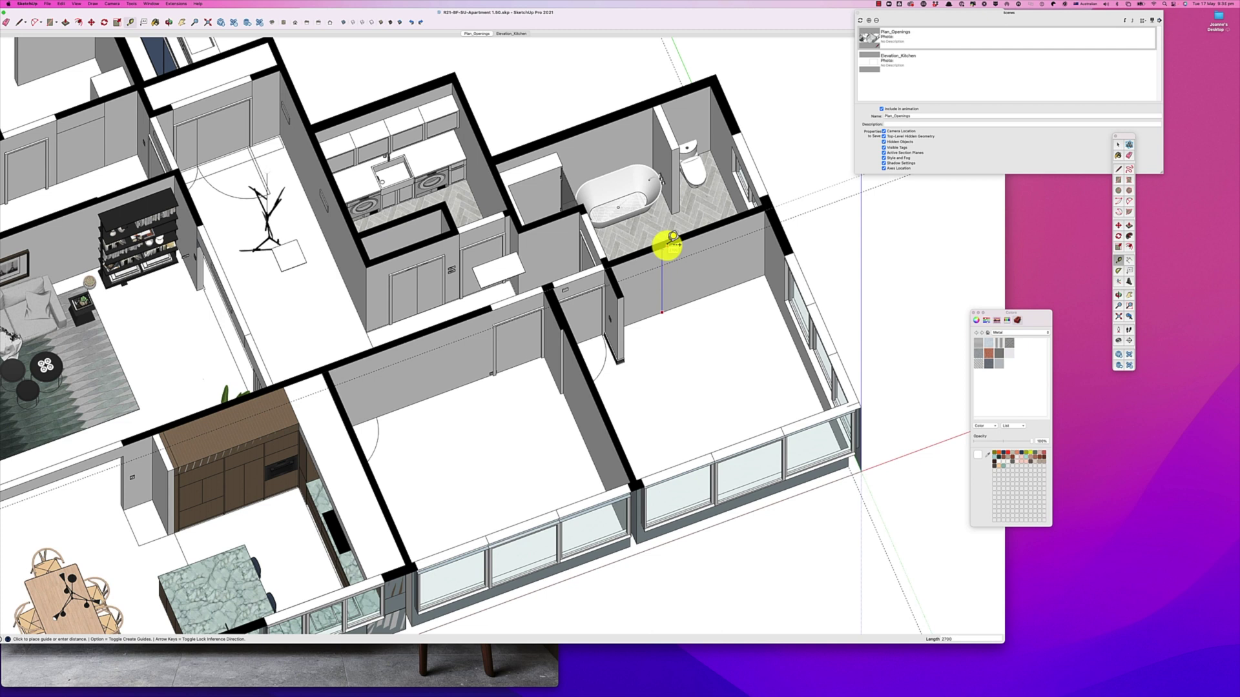
Zoom back out to an overview of the whole apartment.
{"action": "key", "text": "space"}
{"action": "scroll", "coordinate": [803, 356], "scroll_direction": "down", "scroll_amount": 5}
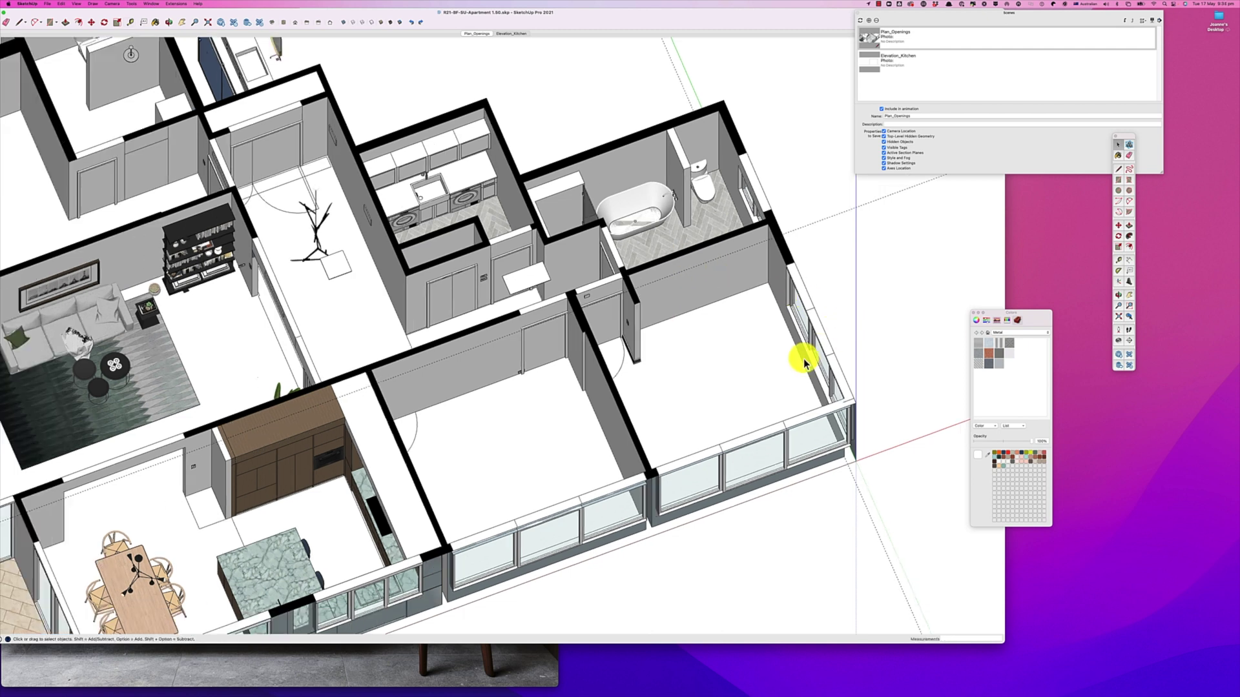
{"action": "scroll", "coordinate": [802, 356], "scroll_direction": "down", "scroll_amount": 2}
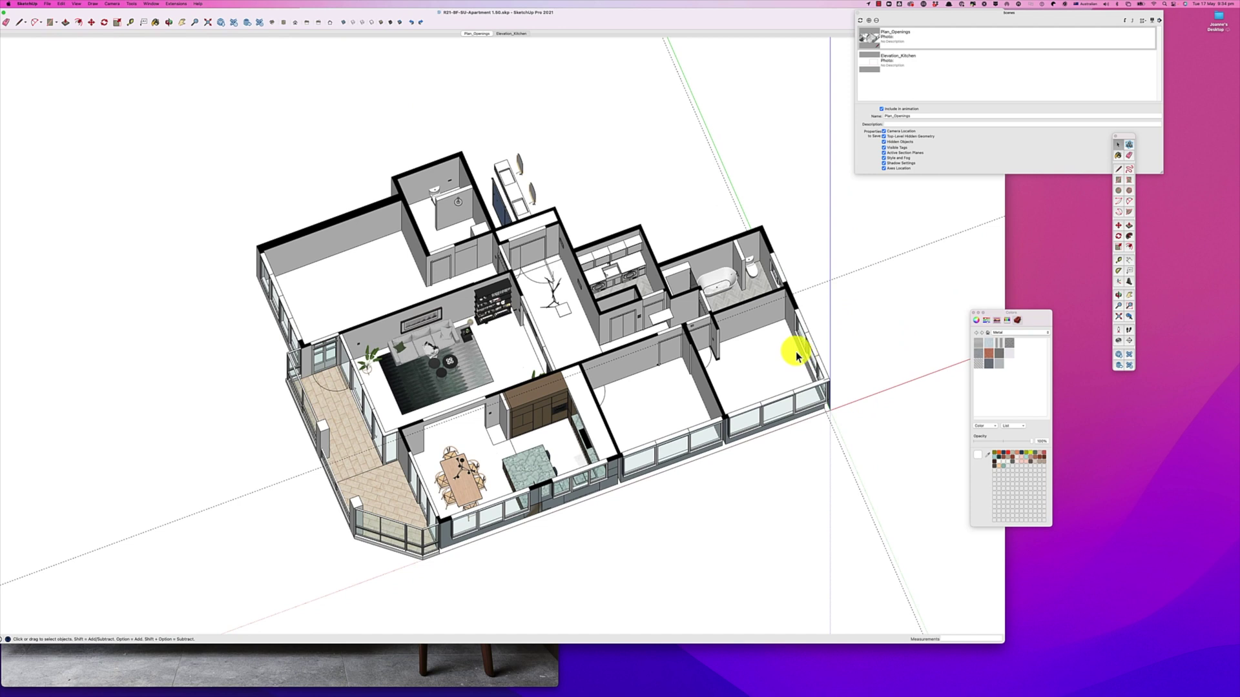
Open Elevation_Kitchen, pan past the cabinets to empty canvas, and start a rectangle on the ground line.
{"action": "left_click", "coordinate": [509, 34]}
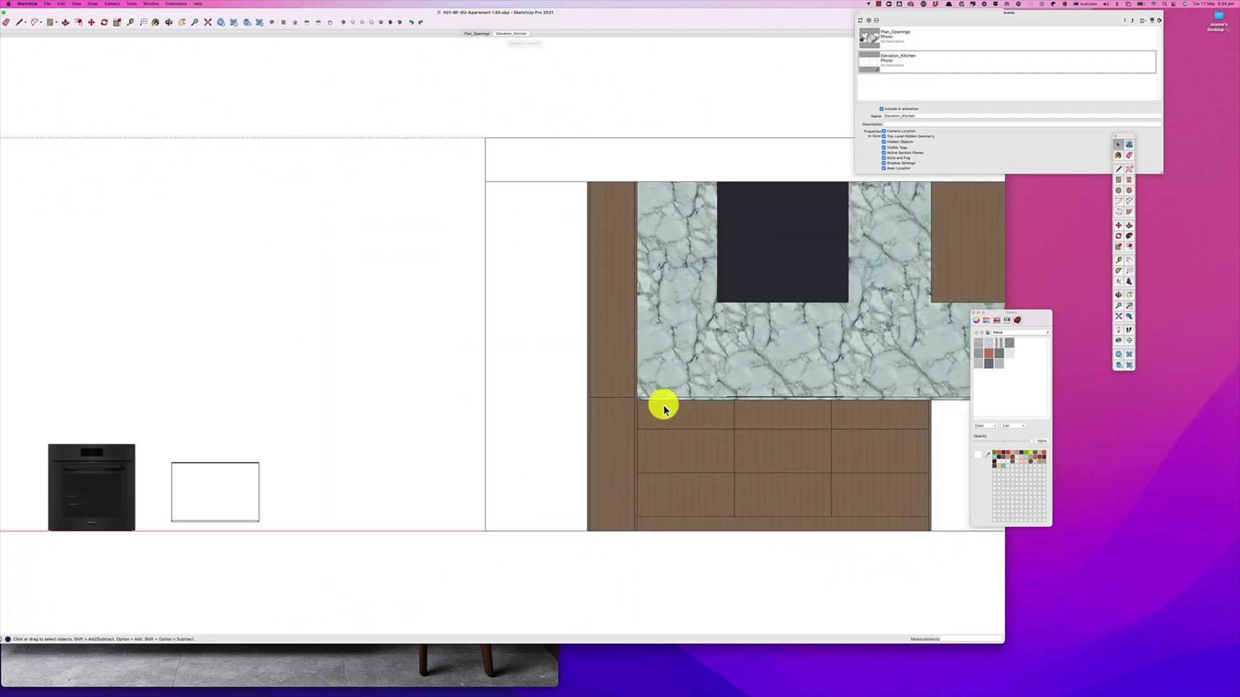
{"action": "scroll", "coordinate": [664, 403], "scroll_direction": "down", "scroll_amount": 6}
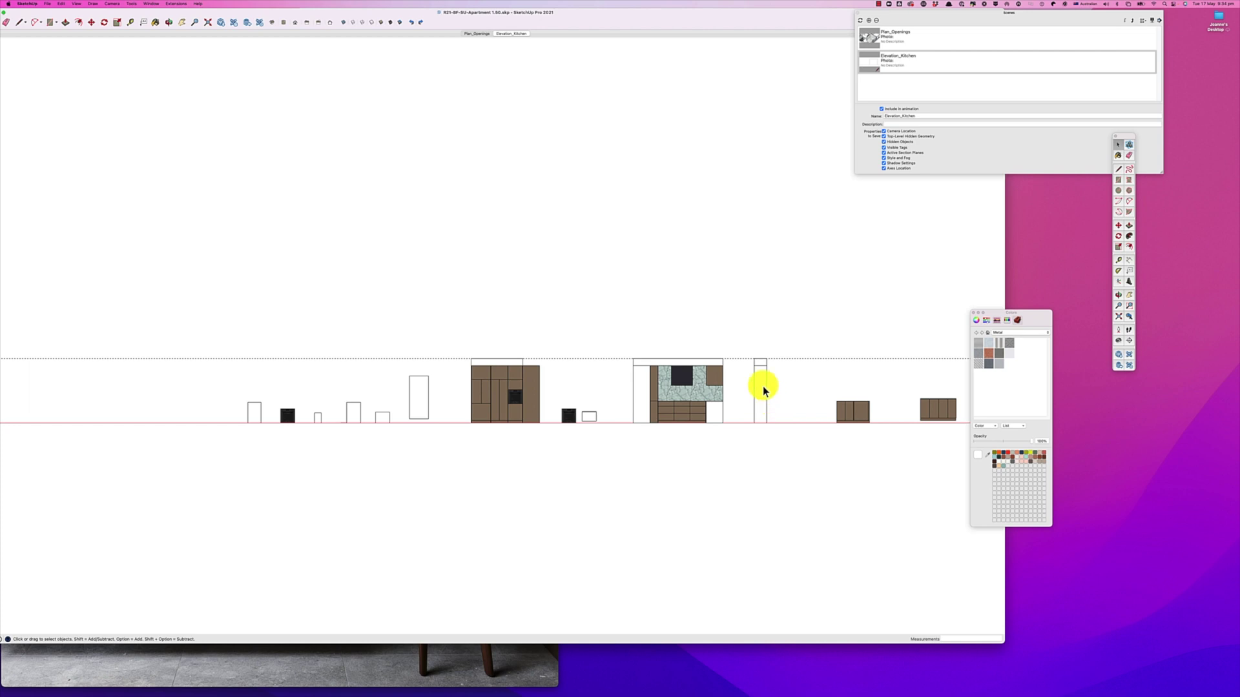
{"action": "key", "text": "h"}
{"action": "left_click_drag", "start_coordinate": [789, 390], "coordinate": [418, 380]}
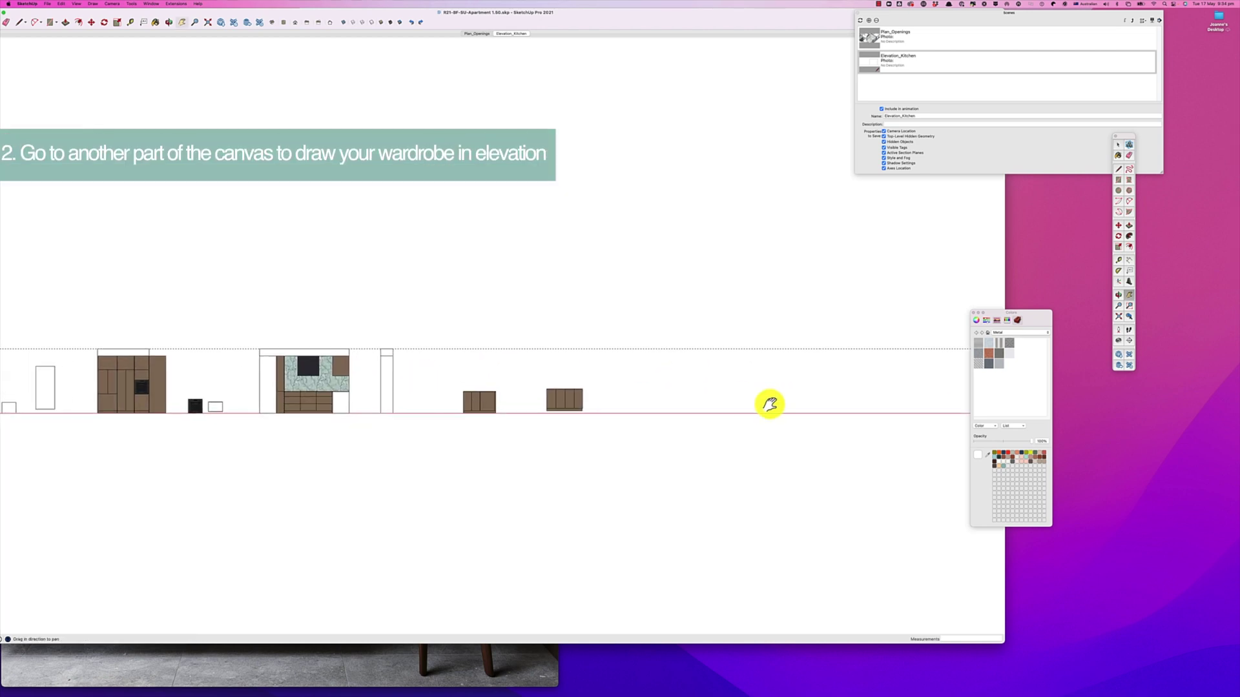
{"action": "left_click_drag", "start_coordinate": [769, 404], "coordinate": [468, 414]}
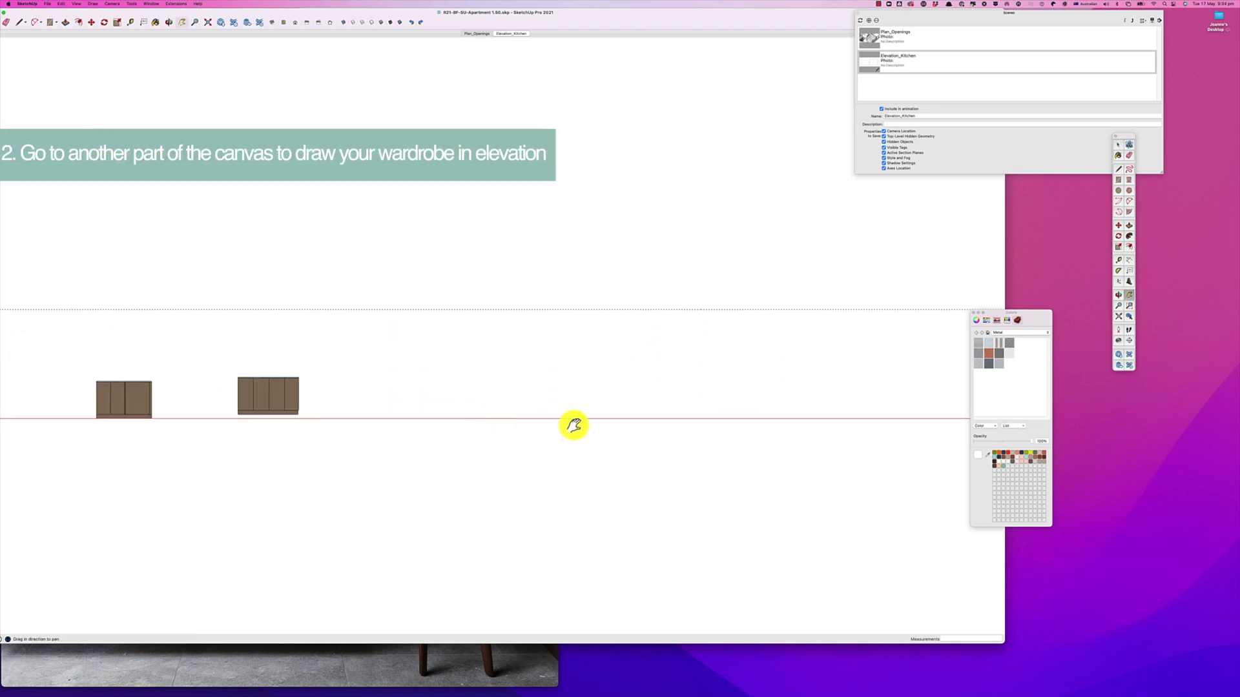
{"action": "left_click_drag", "start_coordinate": [572, 424], "coordinate": [464, 378]}
{"action": "scroll", "coordinate": [457, 415], "scroll_direction": "down", "scroll_amount": 3}
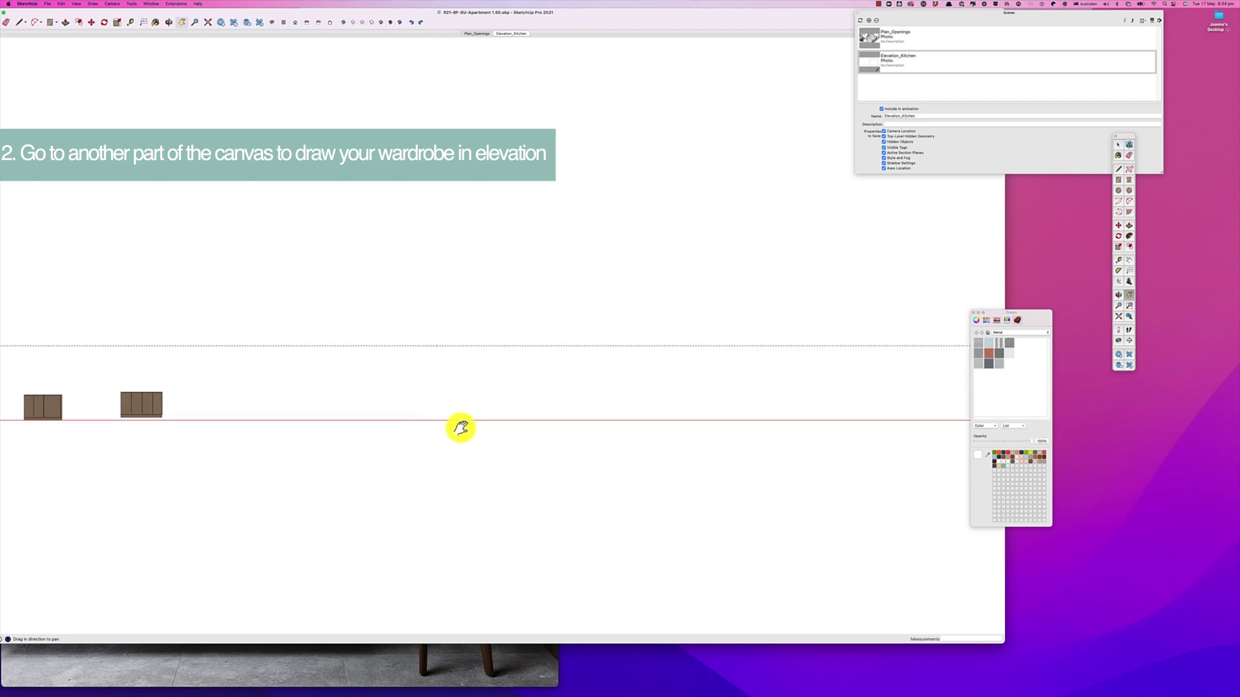
{"action": "key", "text": "r"}
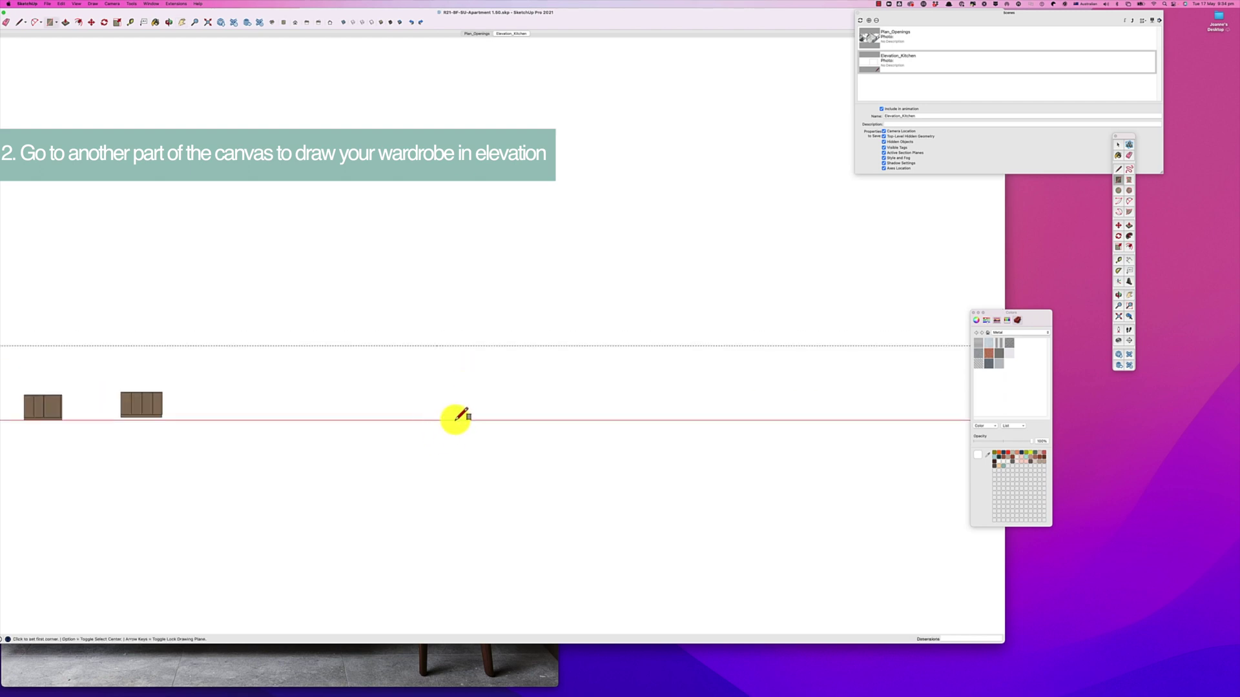
{"action": "left_click", "coordinate": [455, 420]}
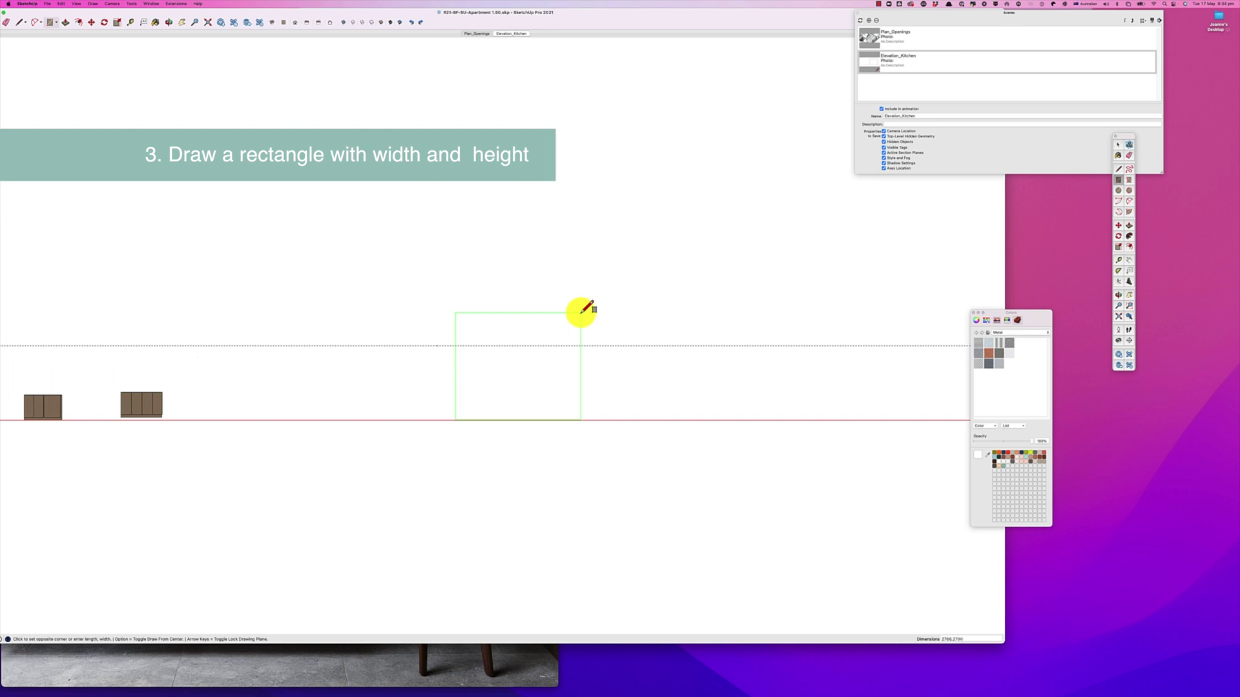
Enter 2766,2700 to finish the wardrobe rectangle standing on the ground line.
{"action": "key", "text": "Return"}
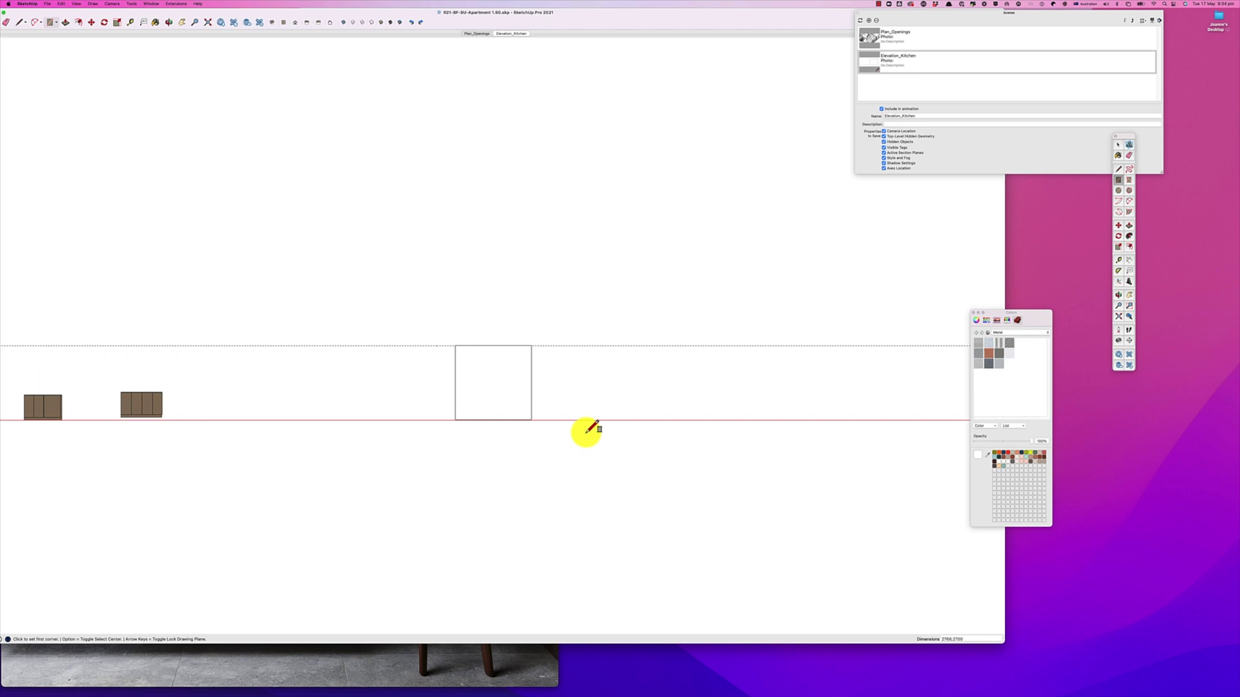
{"action": "key", "text": "space"}
{"action": "middle_click_drag", "start_coordinate": [586, 431], "coordinate": [452, 368]}
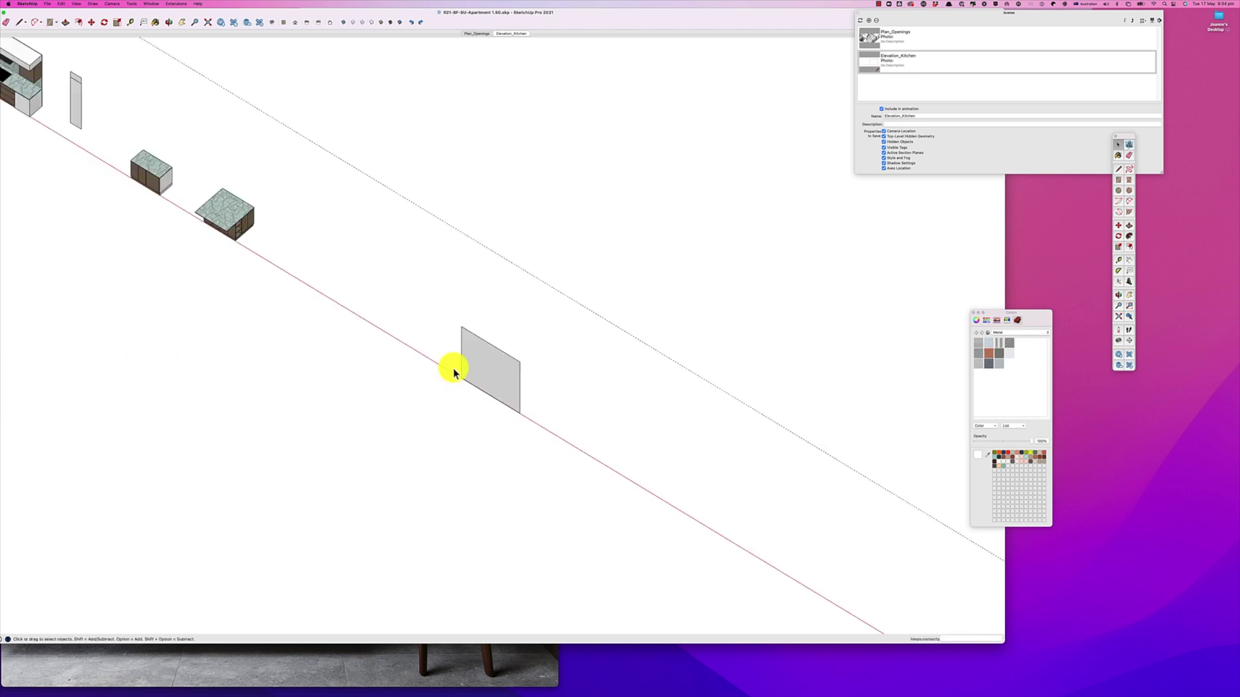
{"action": "scroll", "coordinate": [492, 374], "scroll_direction": "up", "scroll_amount": 5}
{"action": "scroll", "coordinate": [500, 380], "scroll_direction": "up", "scroll_amount": 3}
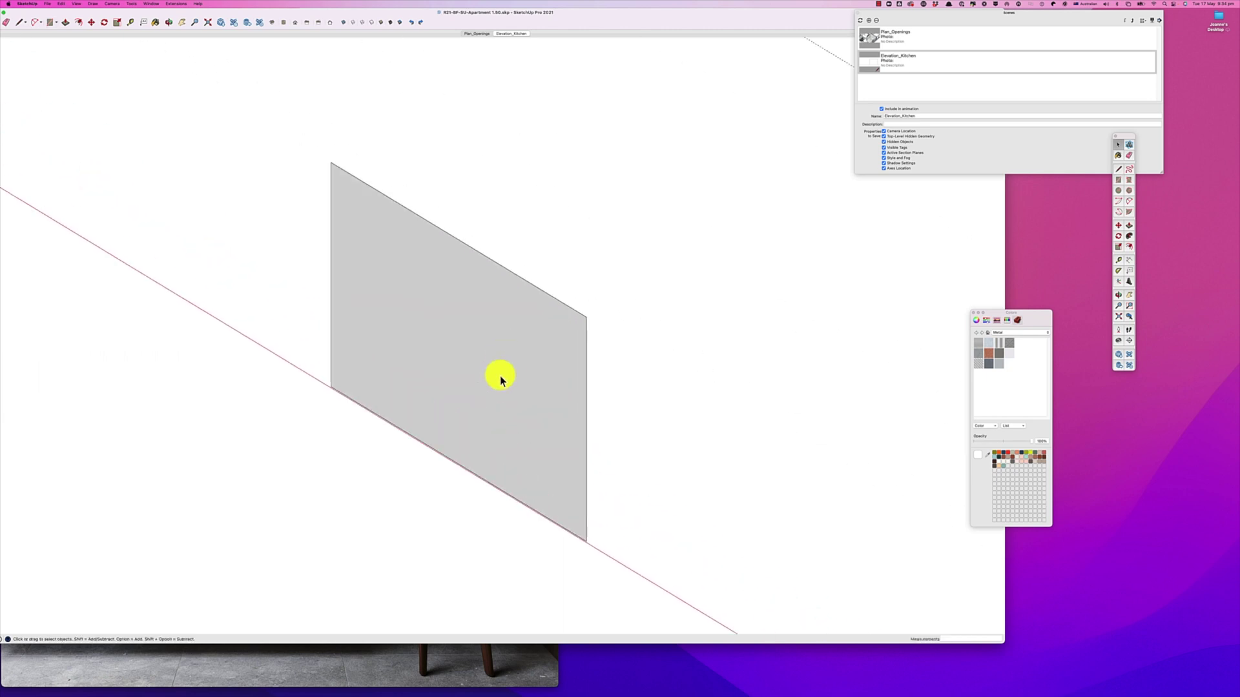
{"action": "key", "text": "t"}
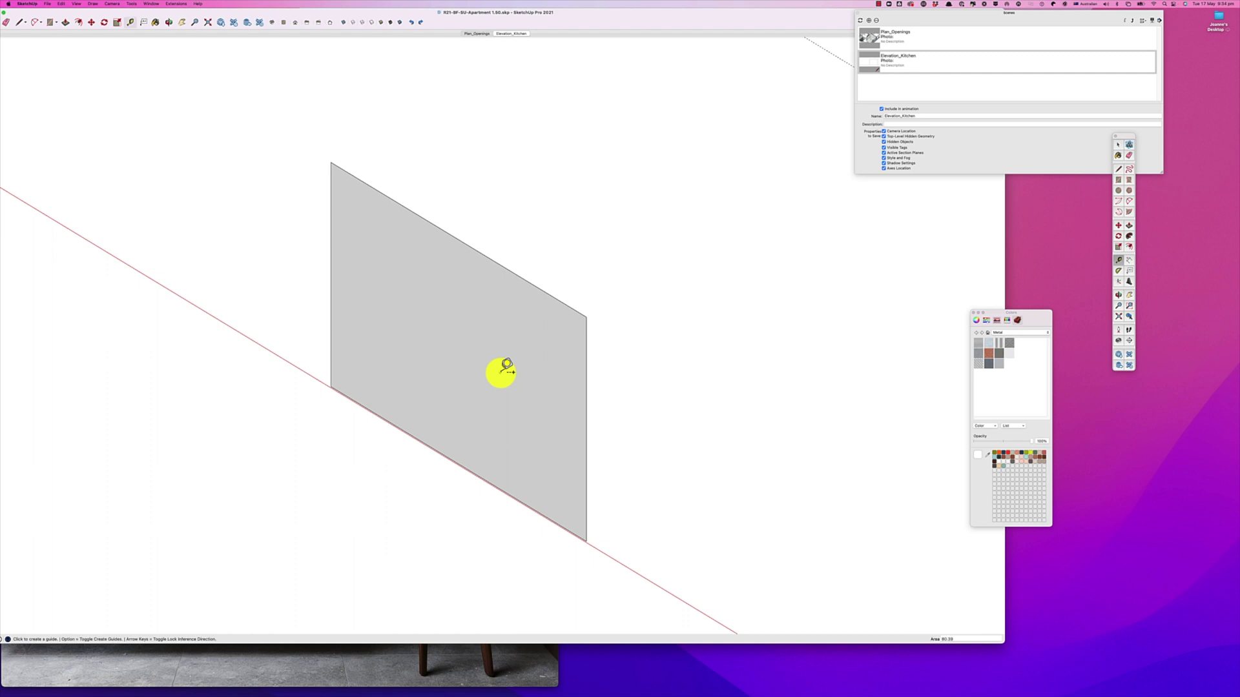
{"action": "left_click", "coordinate": [330, 310]}
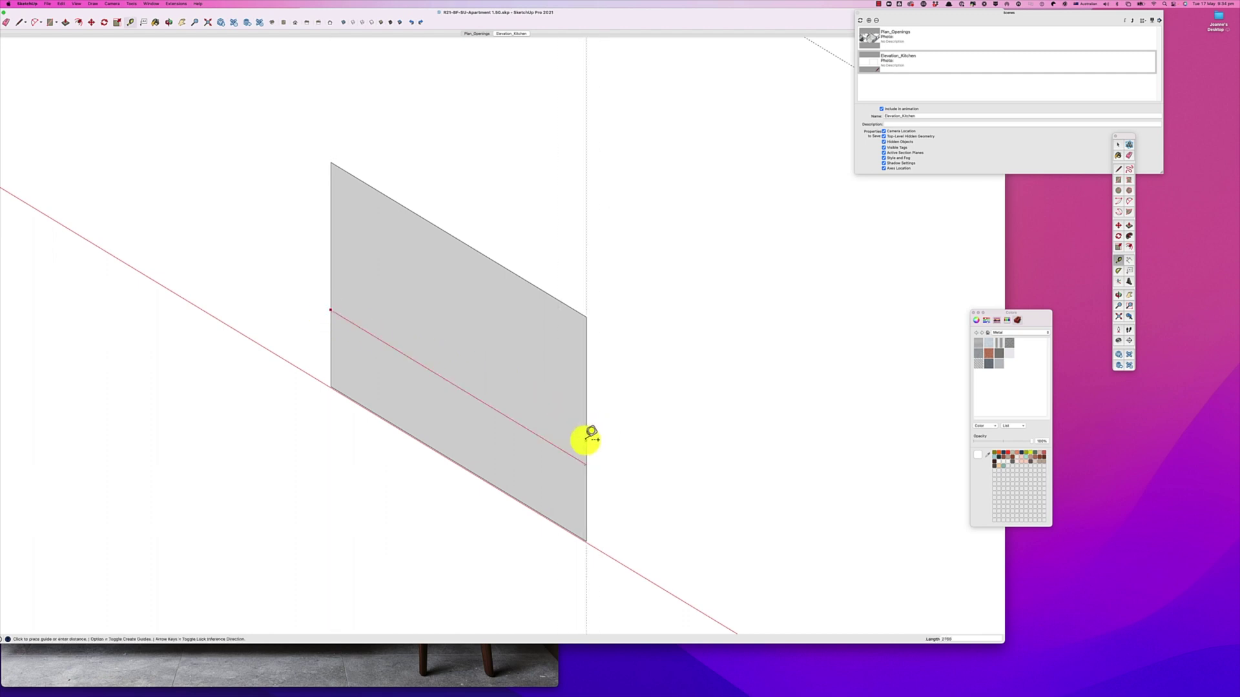
{"action": "key", "text": "space"}
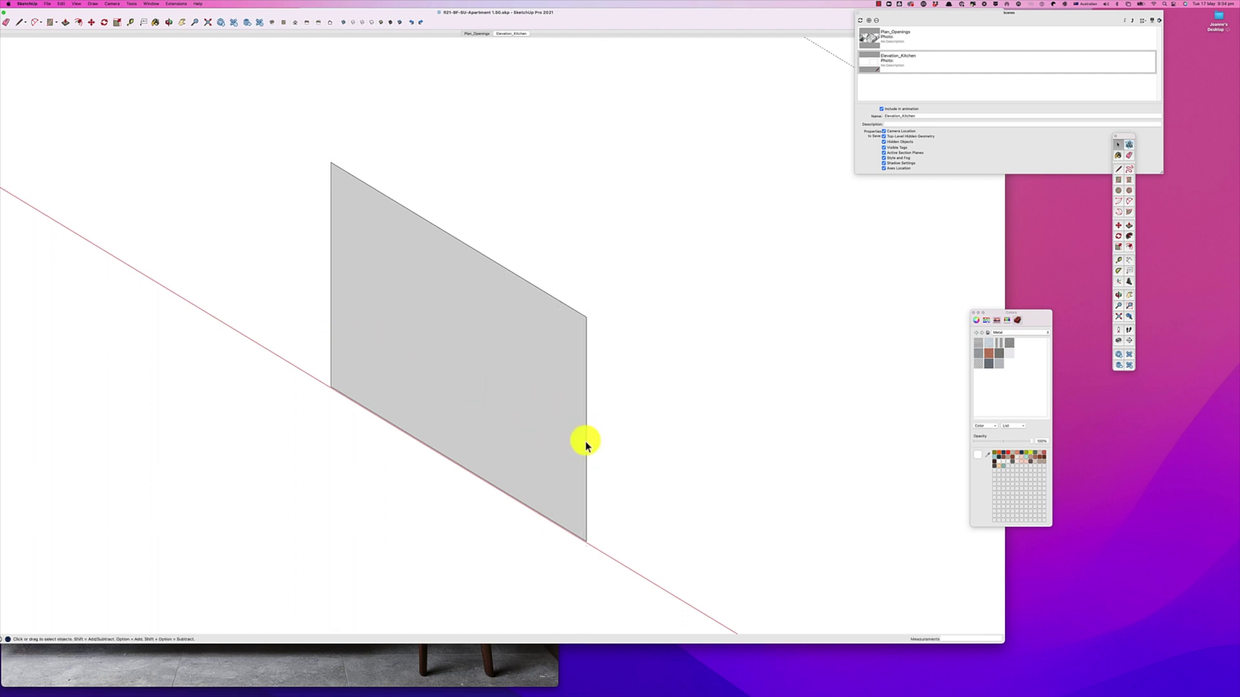
{"action": "key", "text": "t"}
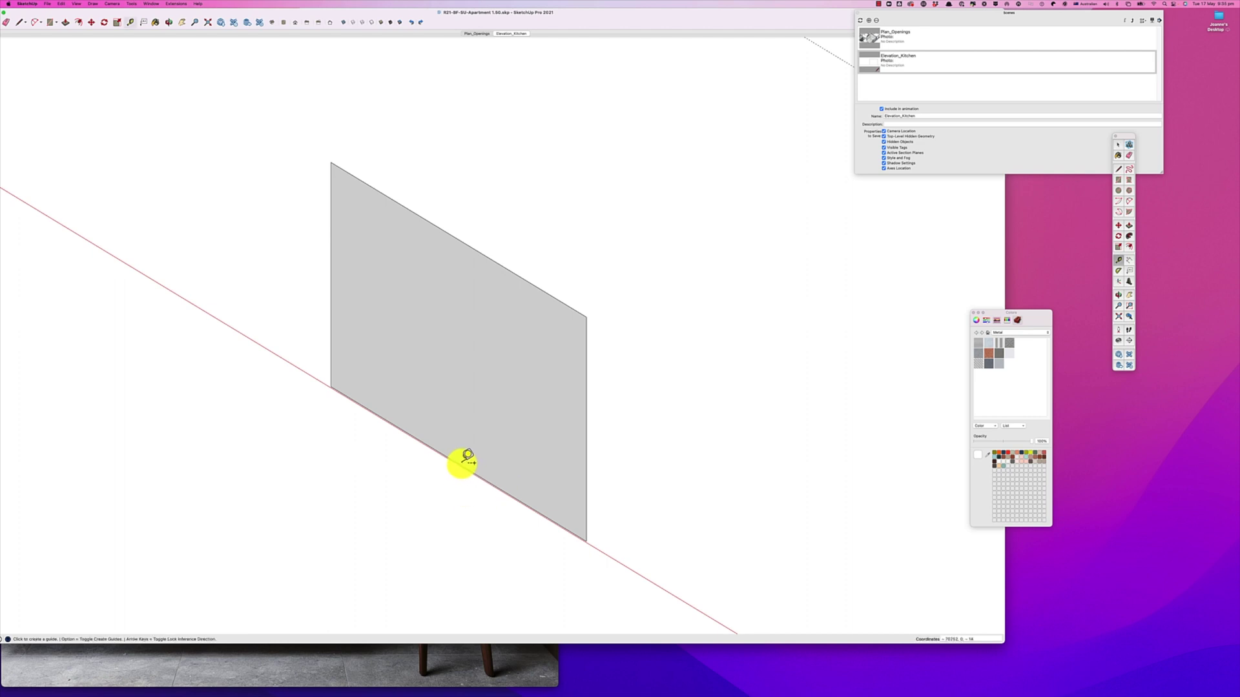
{"action": "left_click", "coordinate": [460, 463]}
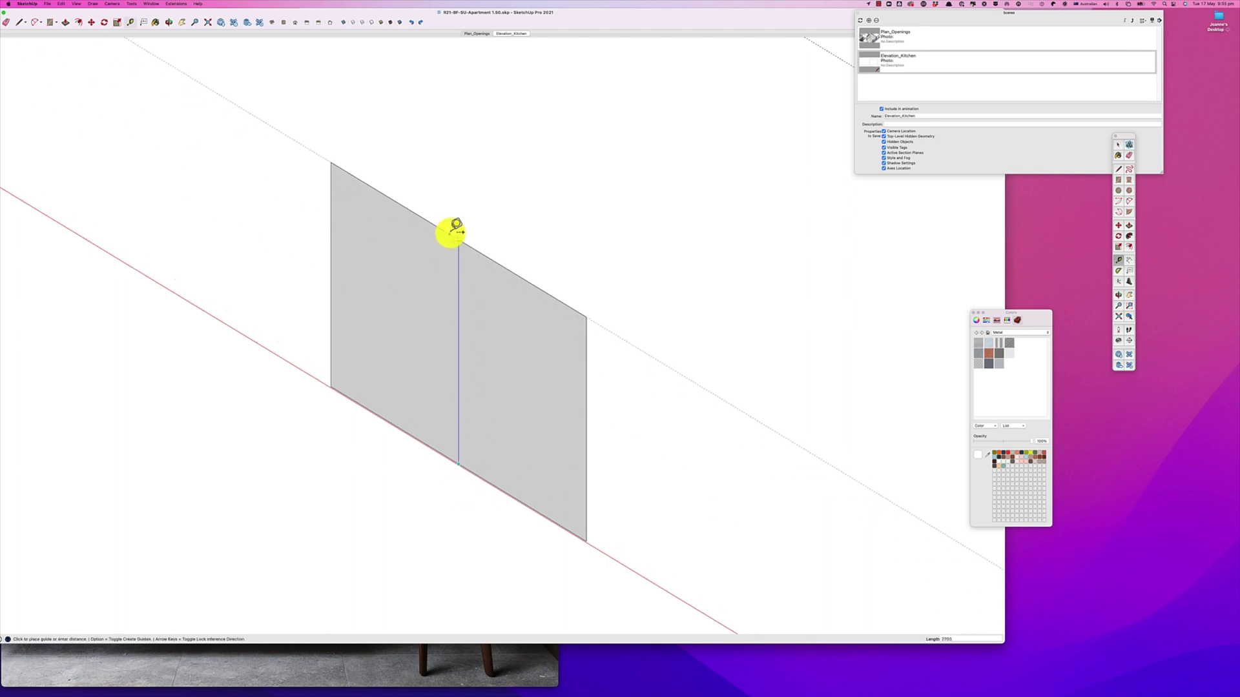
{"action": "key", "text": "space"}
{"action": "scroll", "coordinate": [477, 374], "scroll_direction": "down", "scroll_amount": 5}
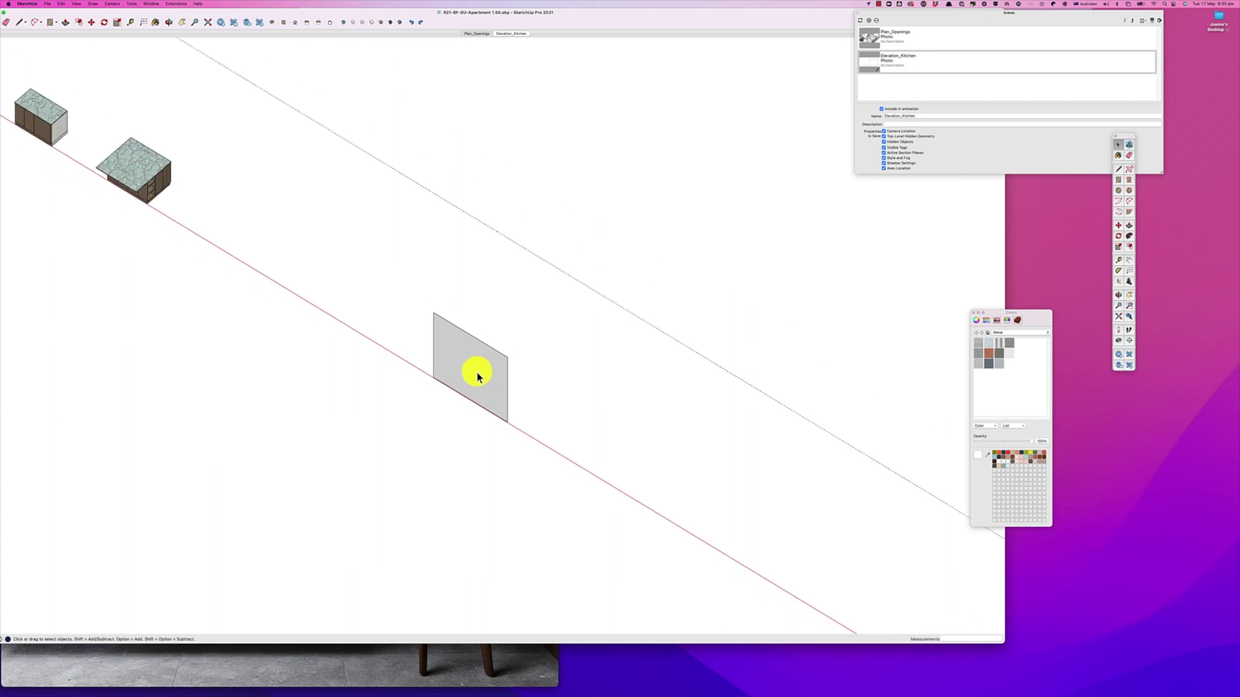
{"action": "left_click", "coordinate": [511, 34]}
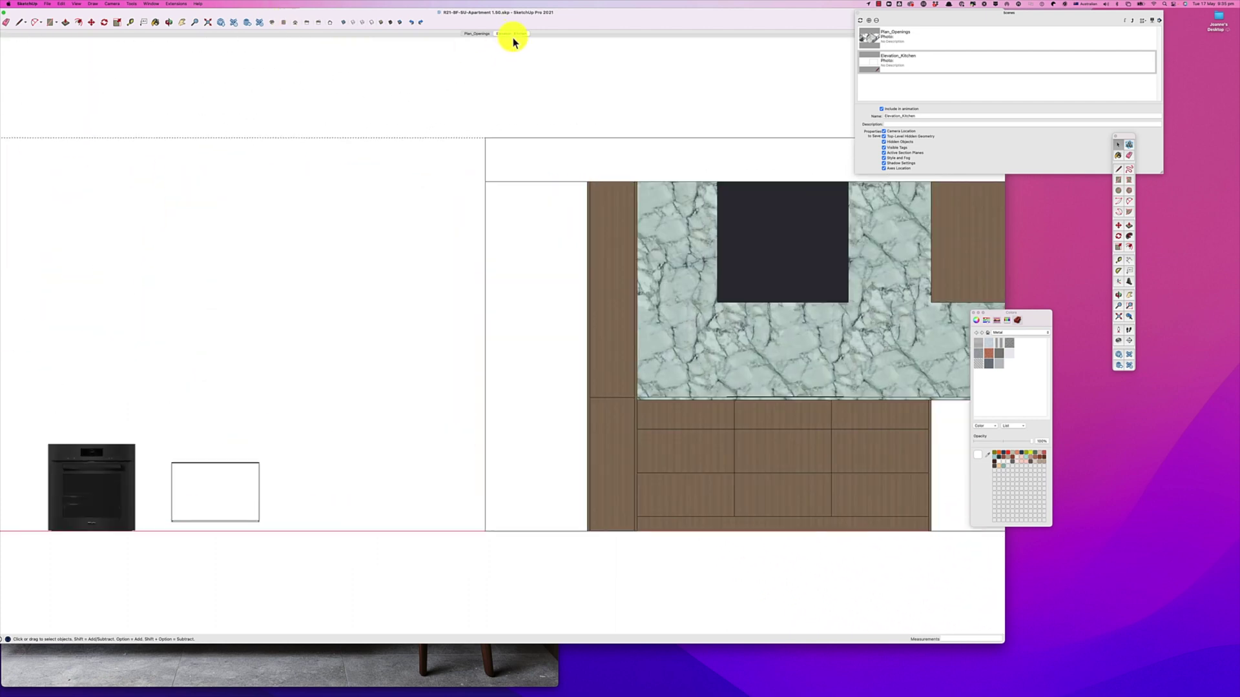
Pan and zoom to centre the 2766 by 2700 wardrobe rectangle, then select its face and edges.
{"action": "key", "text": "h"}
{"action": "left_click_drag", "start_coordinate": [738, 172], "coordinate": [36, 166]}
{"action": "scroll", "coordinate": [210, 313], "scroll_direction": "up", "scroll_amount": 5}
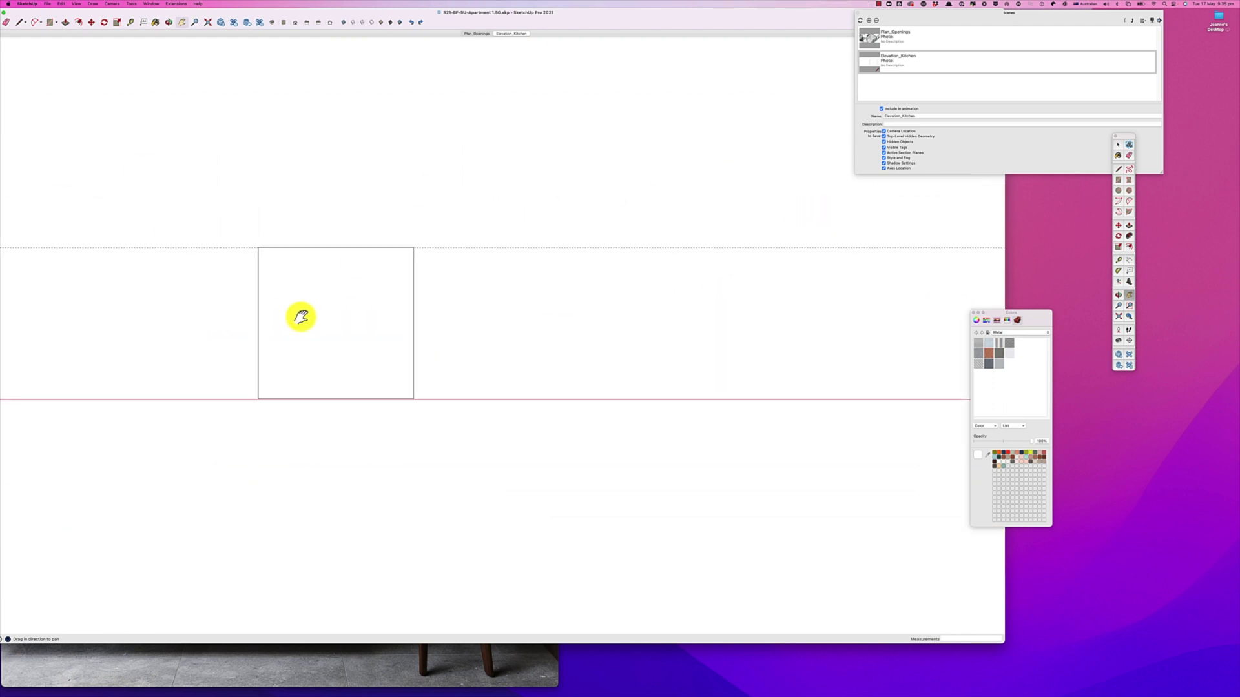
{"action": "scroll", "coordinate": [299, 316], "scroll_direction": "up", "scroll_amount": 2}
{"action": "left_click_drag", "start_coordinate": [307, 325], "coordinate": [435, 324]}
{"action": "key", "text": "space"}
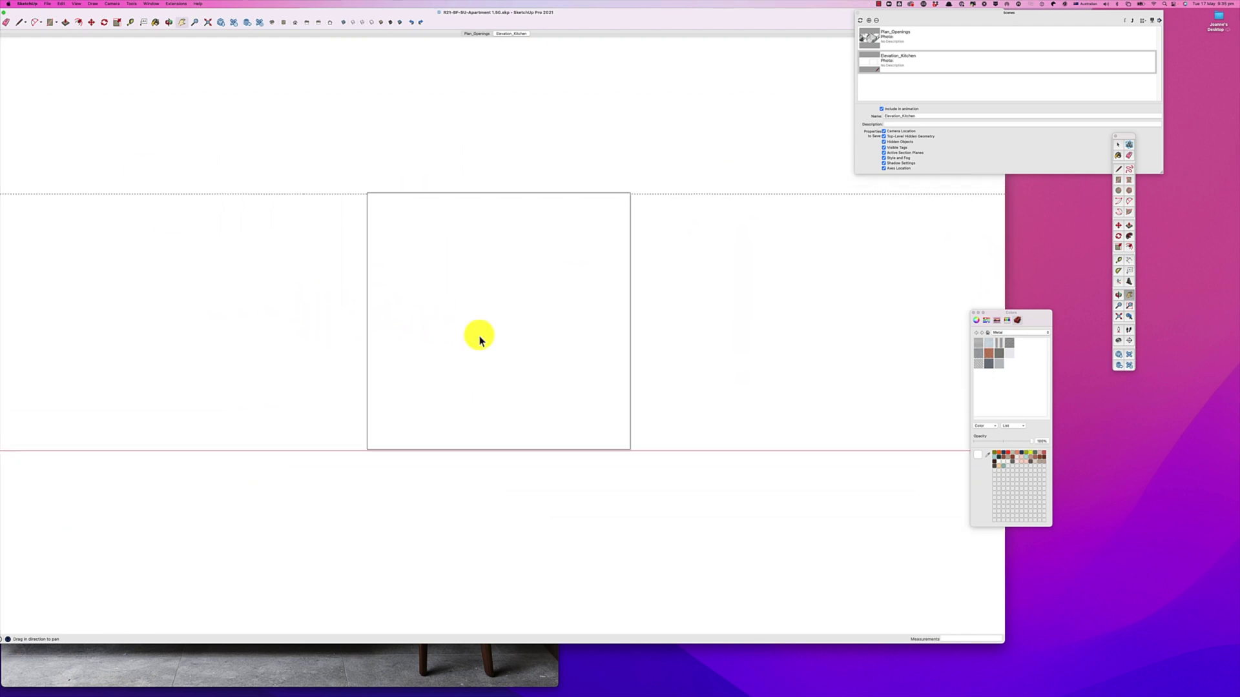
{"action": "left_click", "coordinate": [474, 336]}
{"action": "left_click", "coordinate": [476, 336]}
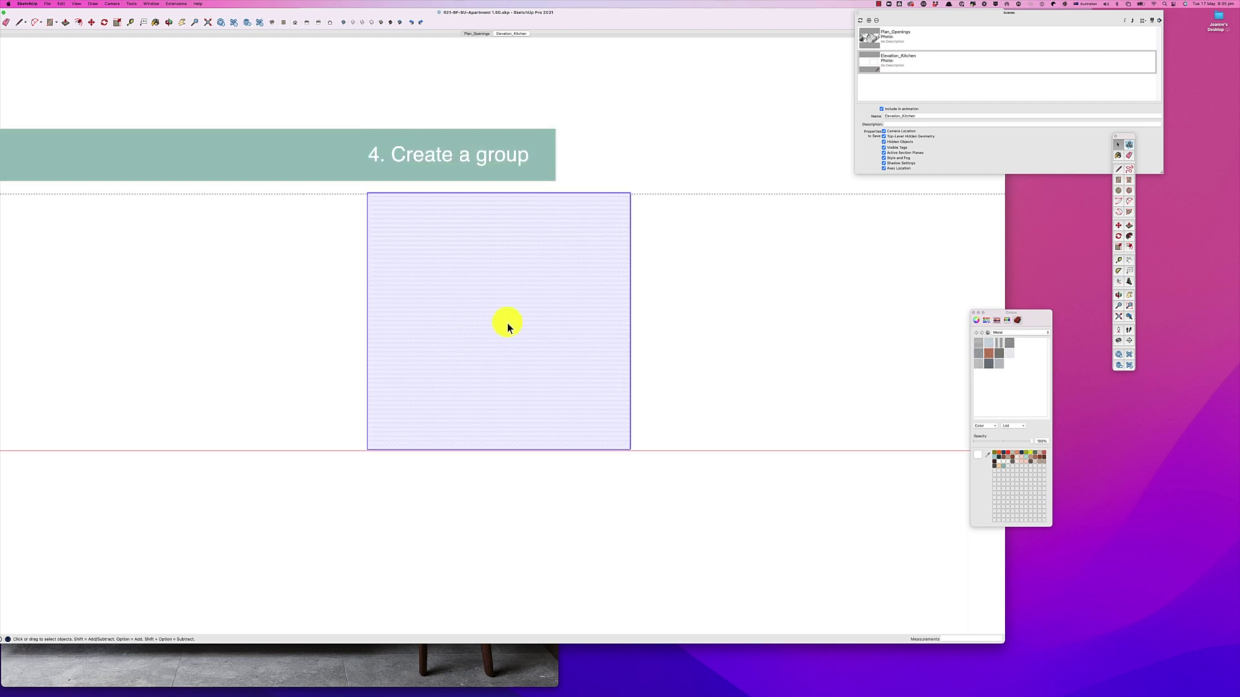
{"action": "right_click", "coordinate": [500, 325]}
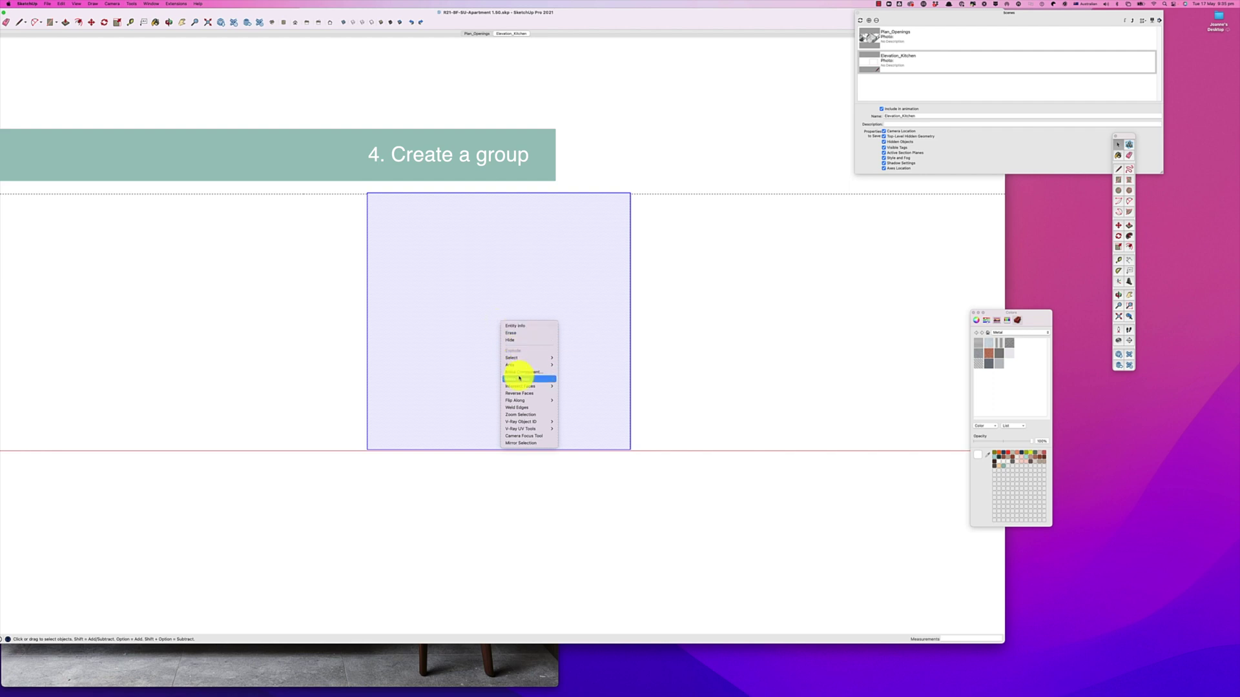
Make the wardrobe face and edges a group, then orbit and click it to confirm it's one object.
{"action": "left_click", "coordinate": [541, 377]}
{"action": "scroll", "coordinate": [424, 355], "scroll_direction": "up", "scroll_amount": 3}
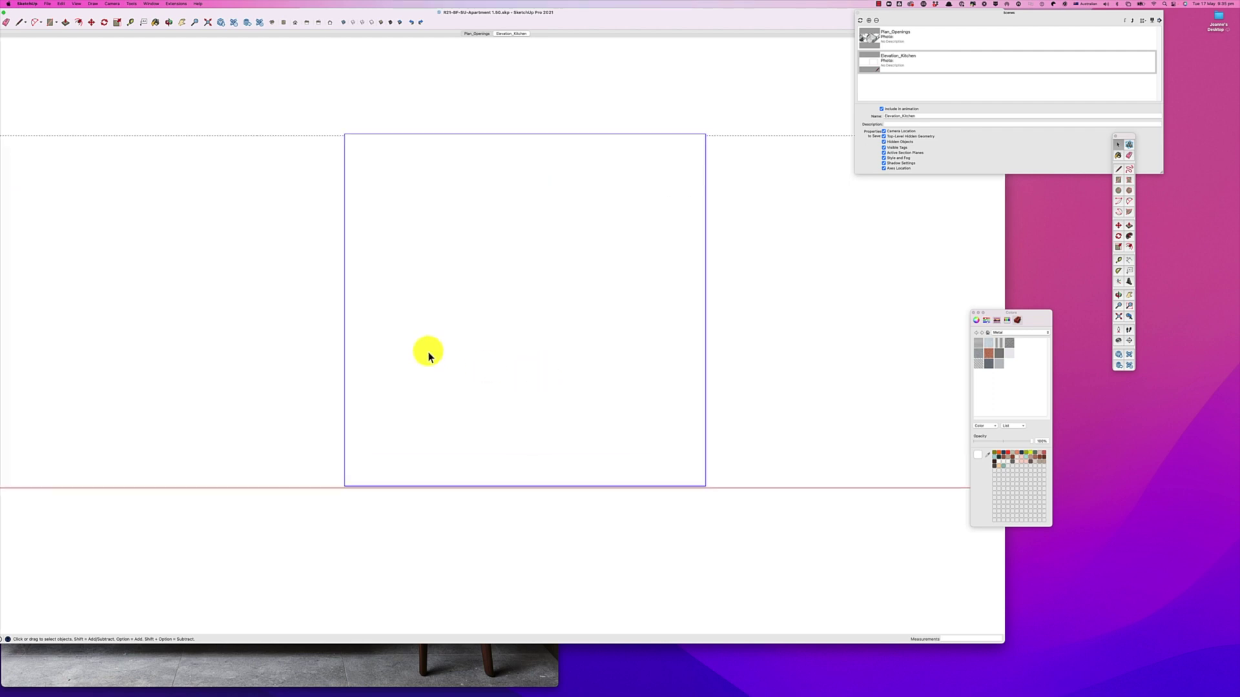
{"action": "middle_click_drag", "start_coordinate": [451, 334], "coordinate": [551, 404]}
{"action": "scroll", "coordinate": [552, 400], "scroll_direction": "down", "scroll_amount": 2}
{"action": "scroll", "coordinate": [551, 400], "scroll_direction": "down", "scroll_amount": 3}
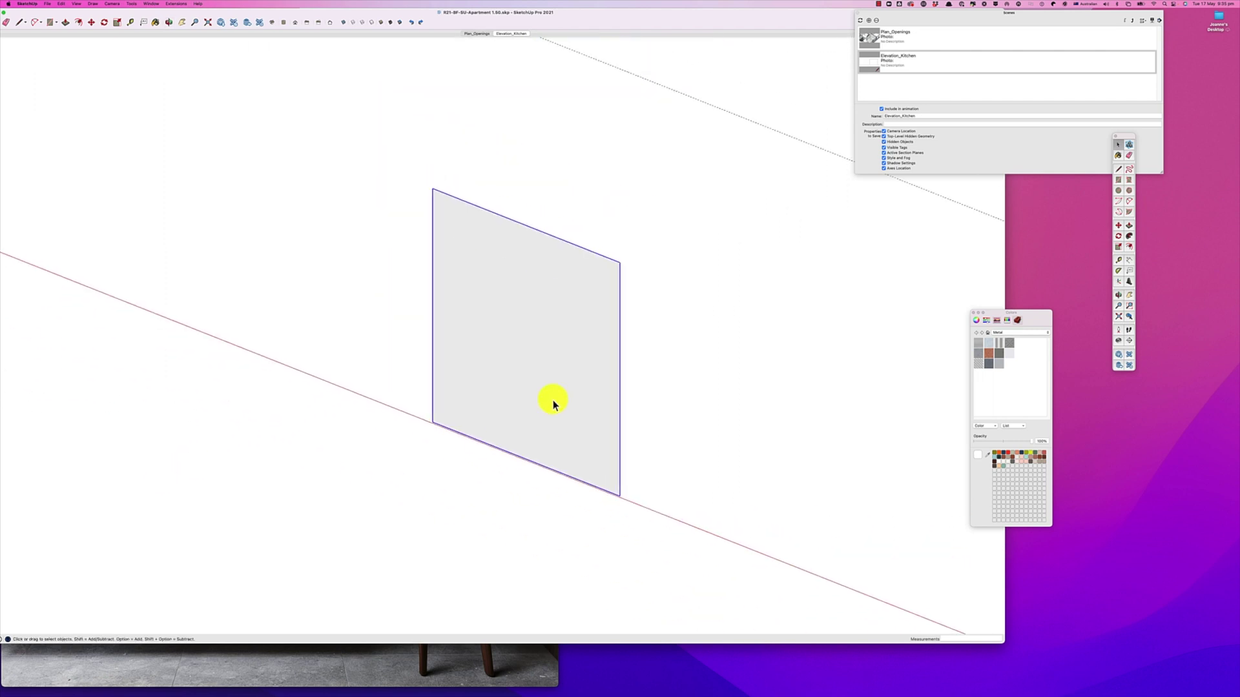
{"action": "left_click", "coordinate": [684, 304]}
{"action": "left_click", "coordinate": [496, 327]}
{"action": "left_click", "coordinate": [742, 432]}
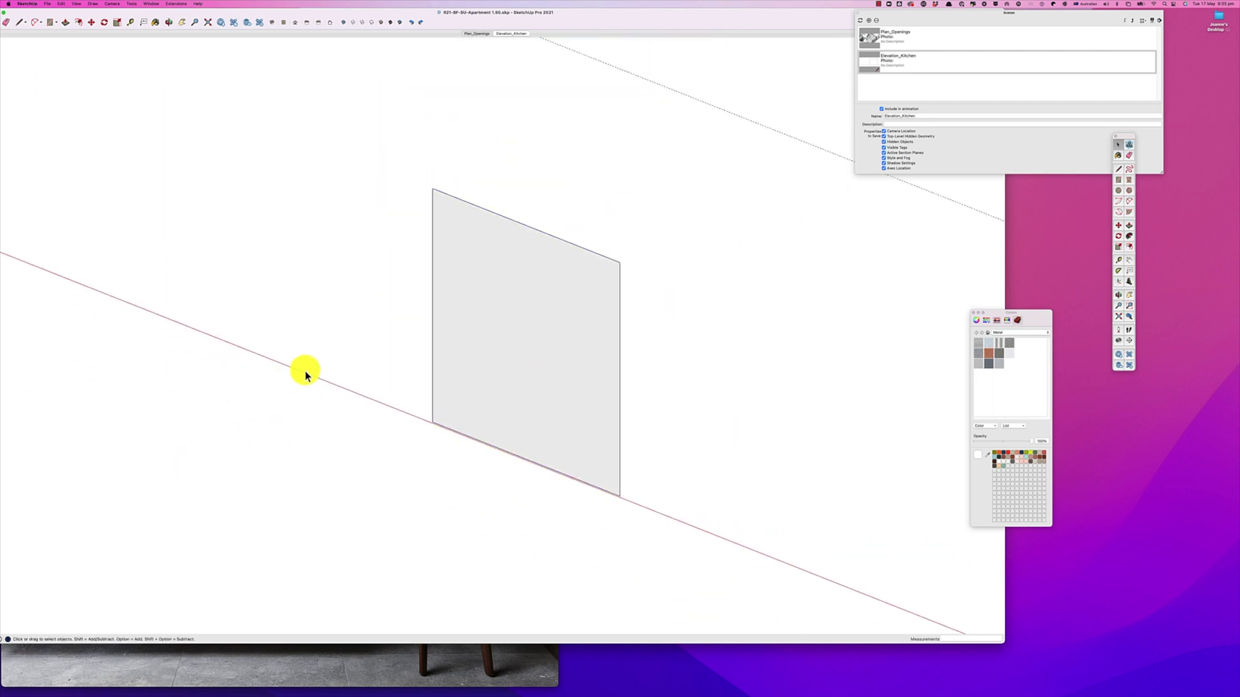
{"action": "left_click", "coordinate": [616, 338]}
{"action": "left_click", "coordinate": [671, 338]}
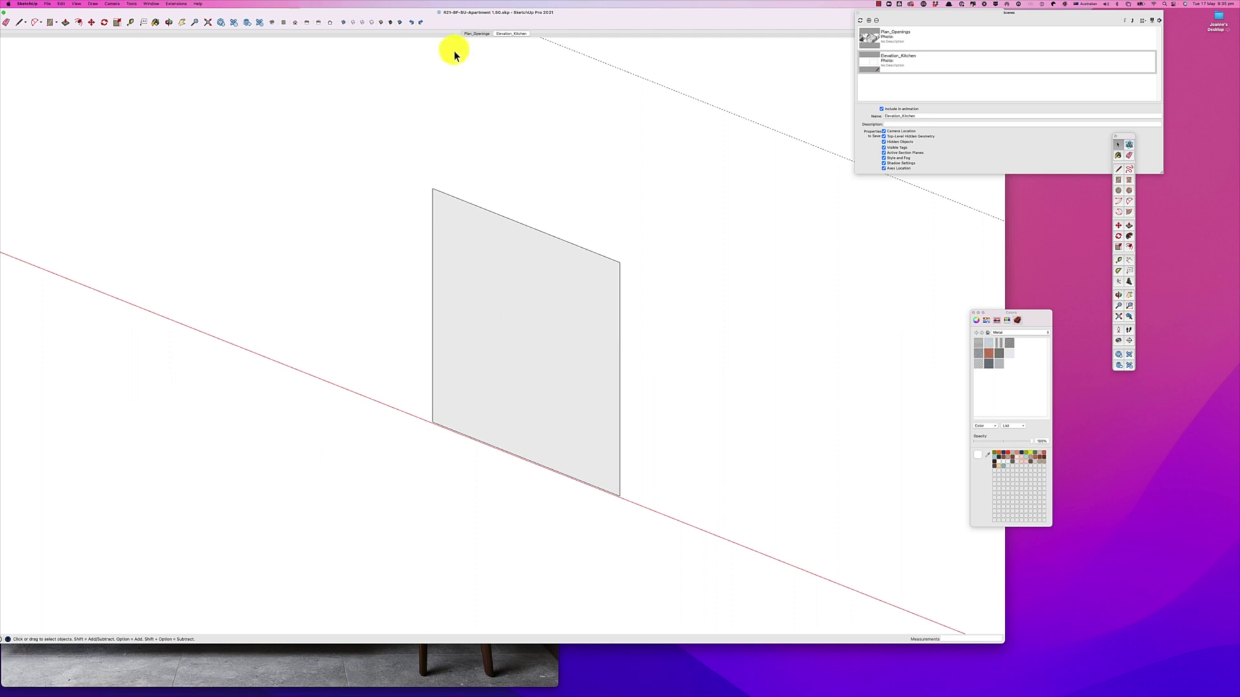
Add a scene from the straight-on view and name it Wardrobe 3 Elevation.
{"action": "left_click", "coordinate": [295, 25]}
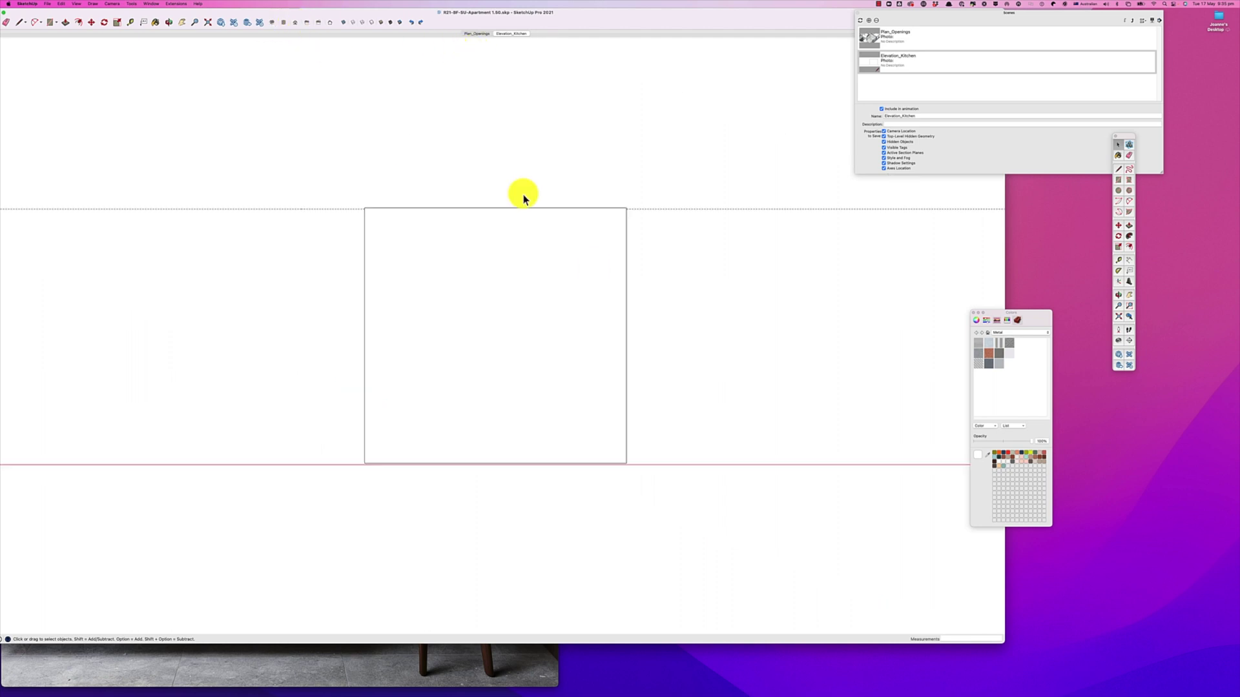
{"action": "left_click", "coordinate": [870, 25]}
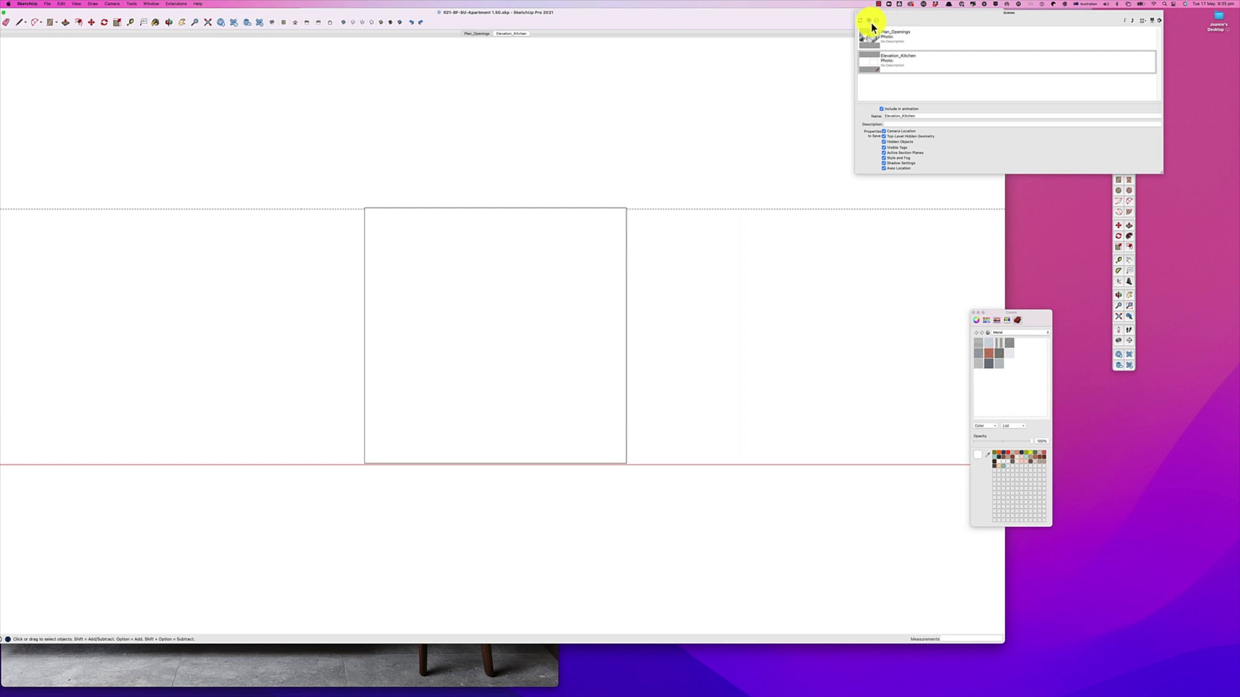
{"action": "left_click", "coordinate": [870, 21]}
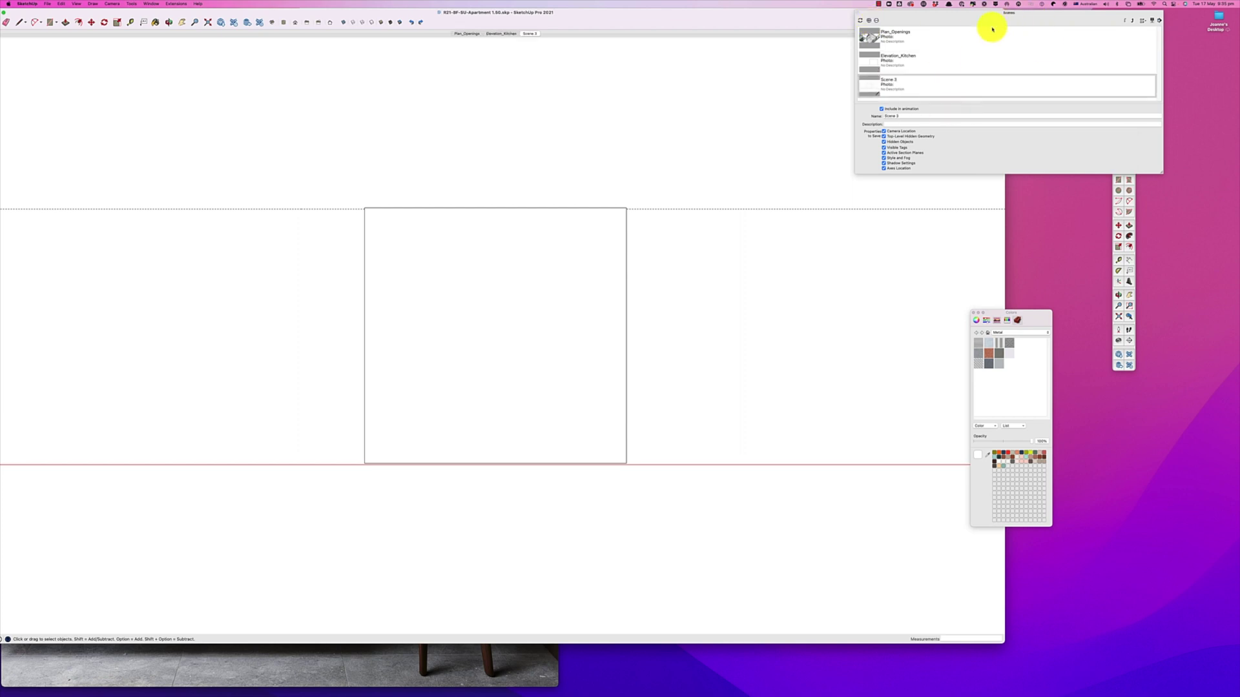
{"action": "left_click", "coordinate": [151, 4]}
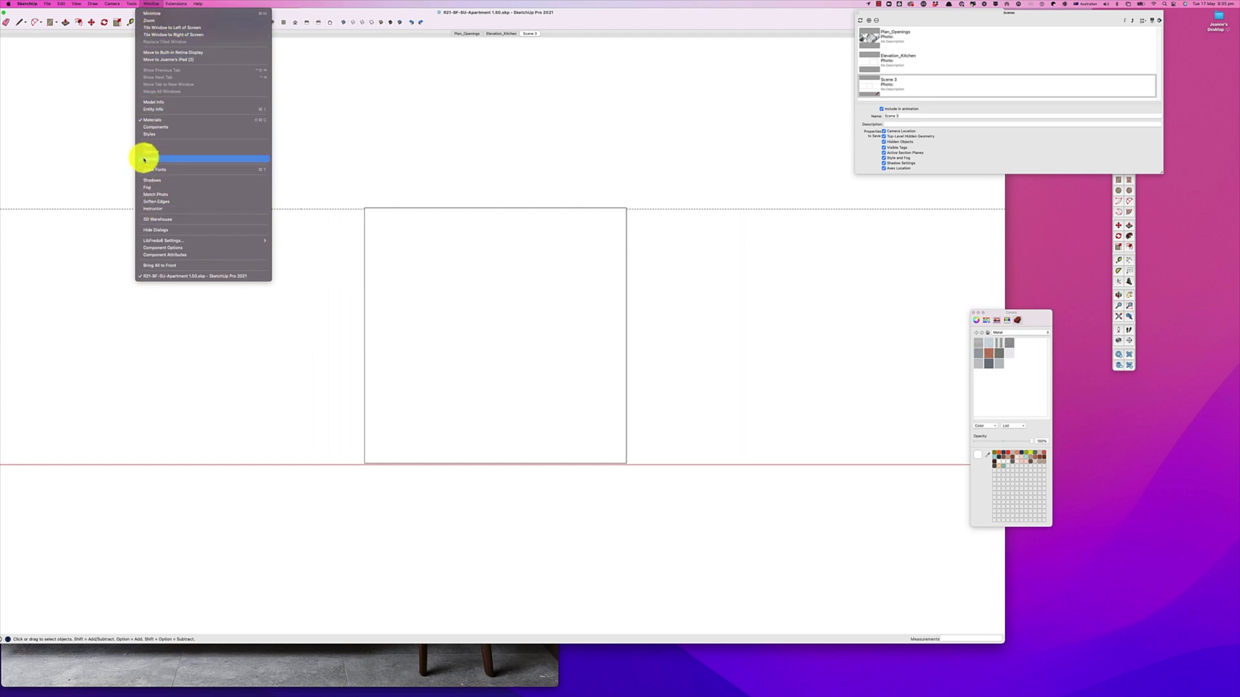
{"action": "left_click", "coordinate": [900, 118]}
{"action": "left_click", "coordinate": [900, 116]}
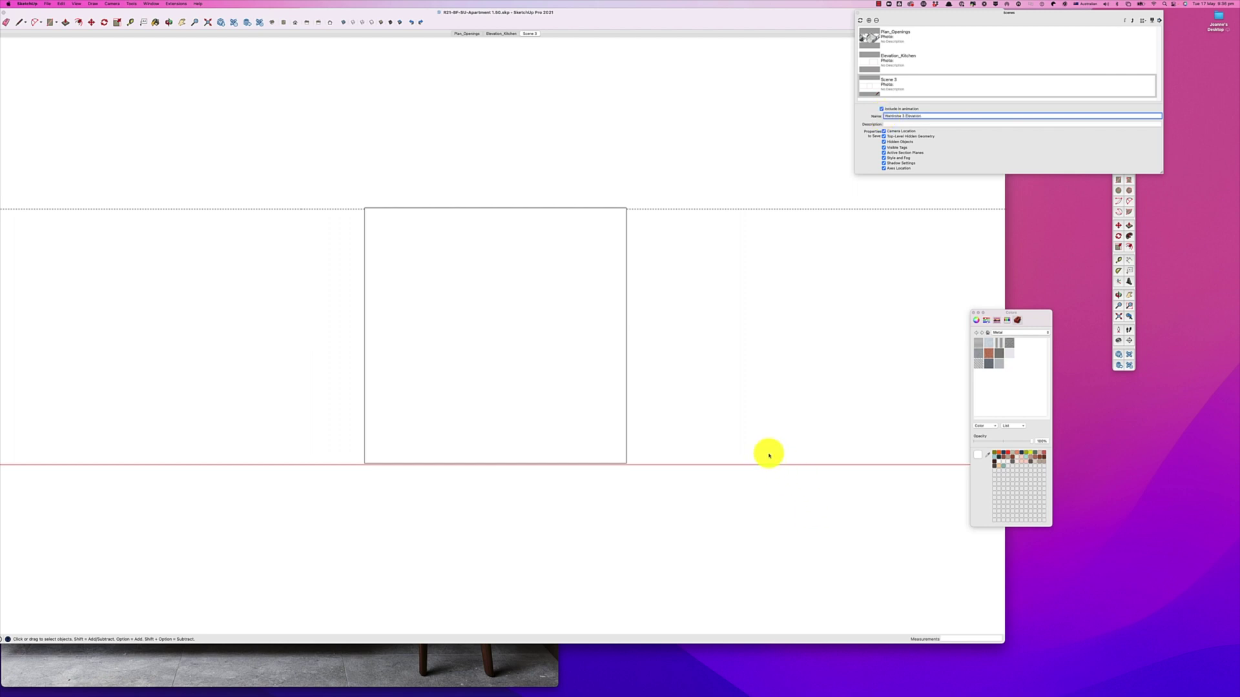
{"action": "key", "text": "Return"}
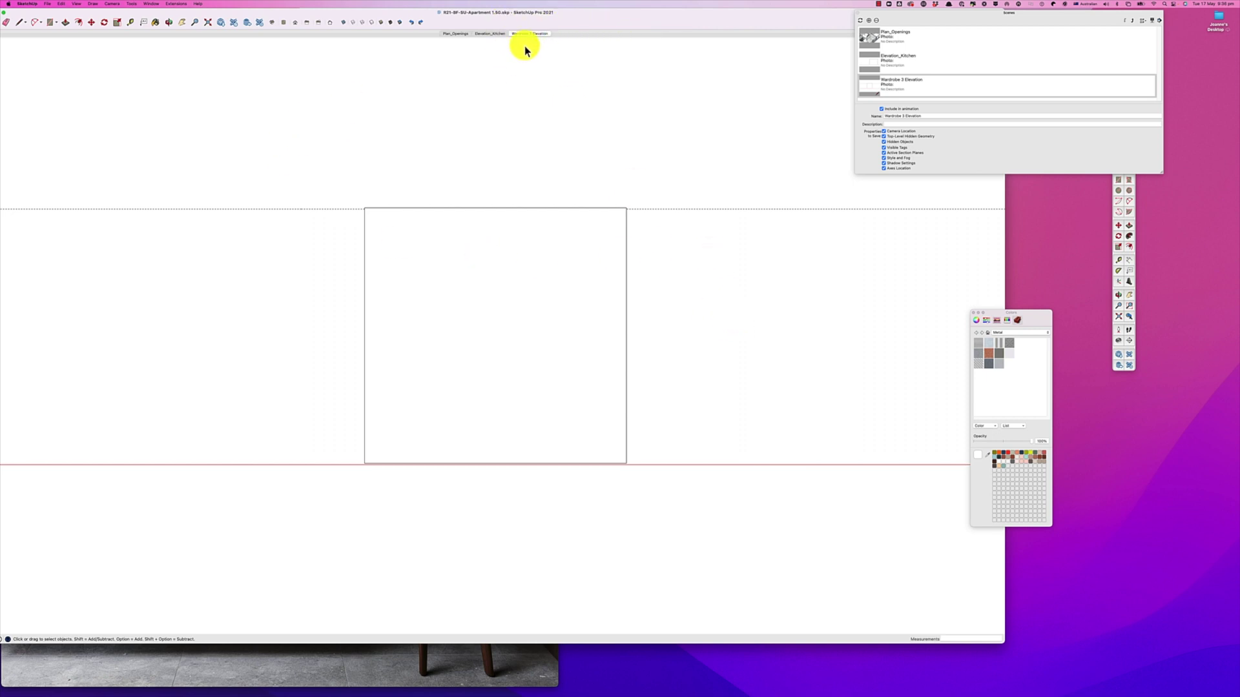
Orbit slightly into perspective and bring up the wardrobe inspiration photo in Preview.
{"action": "scroll", "coordinate": [516, 380], "scroll_direction": "down", "scroll_amount": 3}
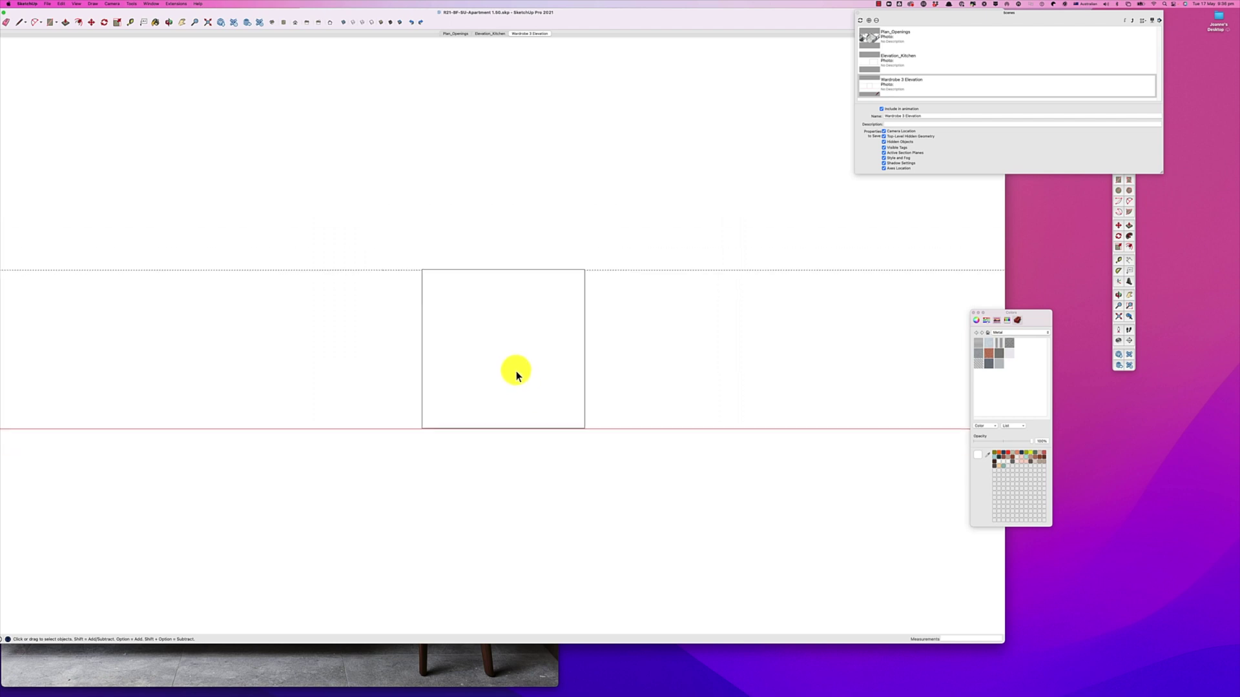
{"action": "left_click", "coordinate": [515, 366]}
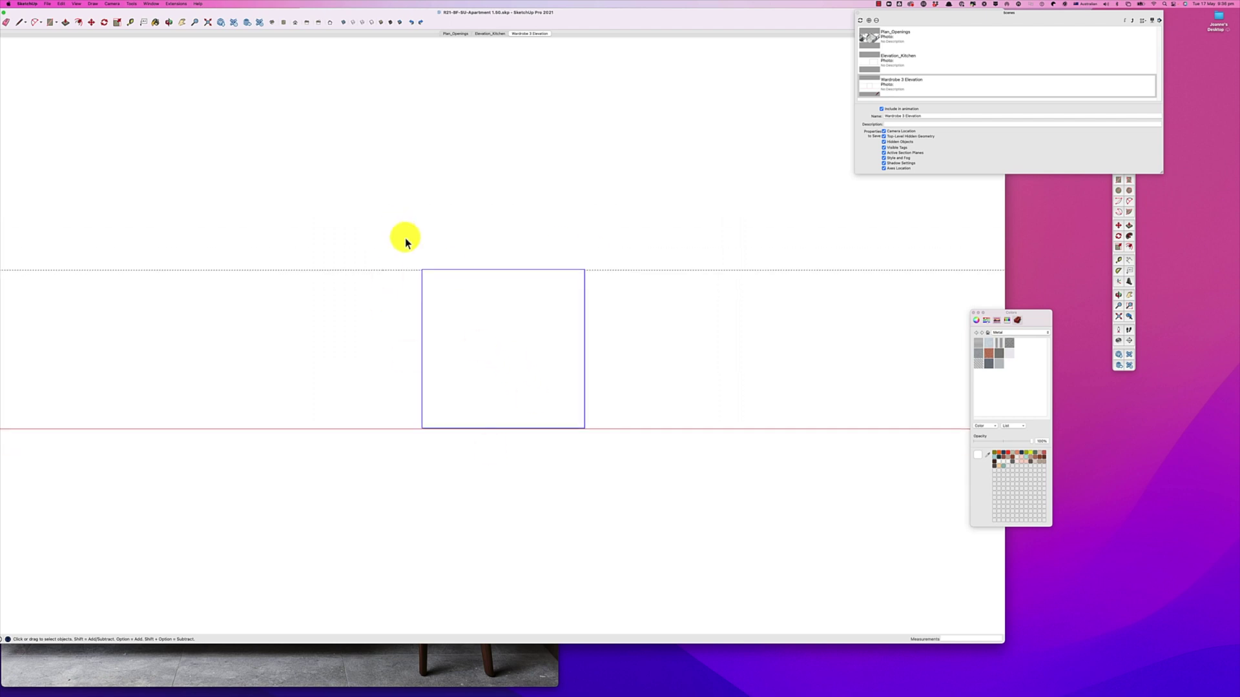
{"action": "scroll", "coordinate": [583, 381], "scroll_direction": "down", "scroll_amount": 2}
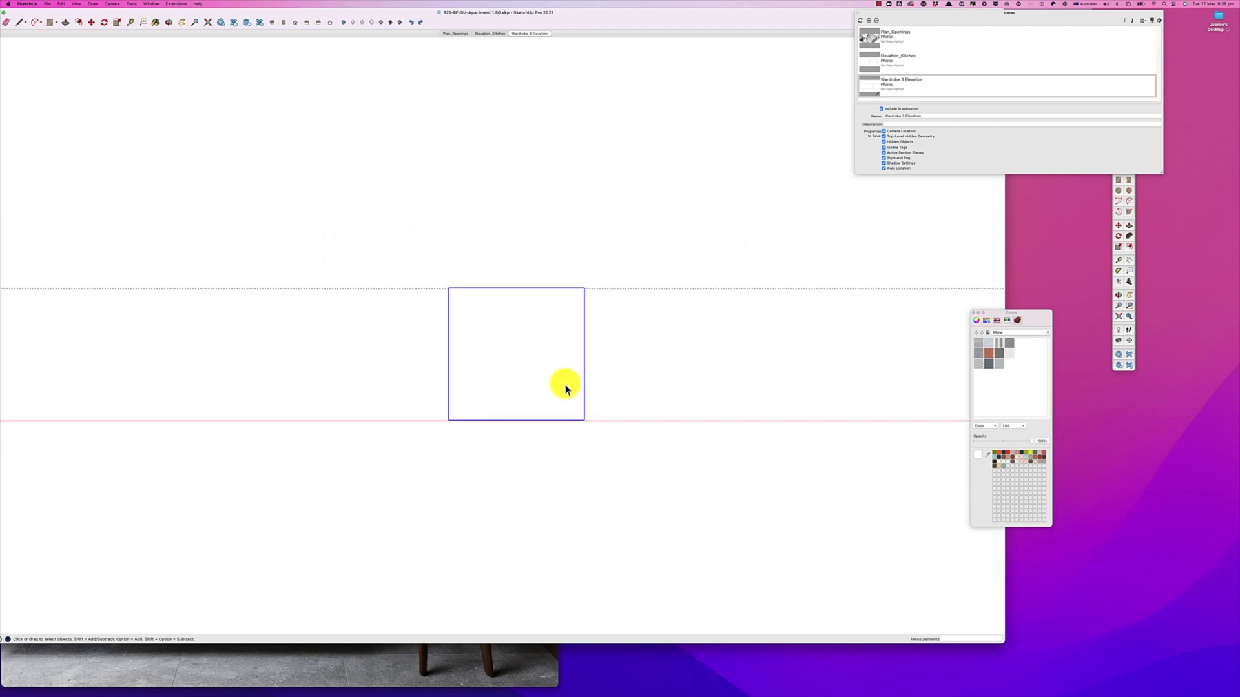
{"action": "middle_click_drag", "start_coordinate": [562, 379], "coordinate": [495, 487]}
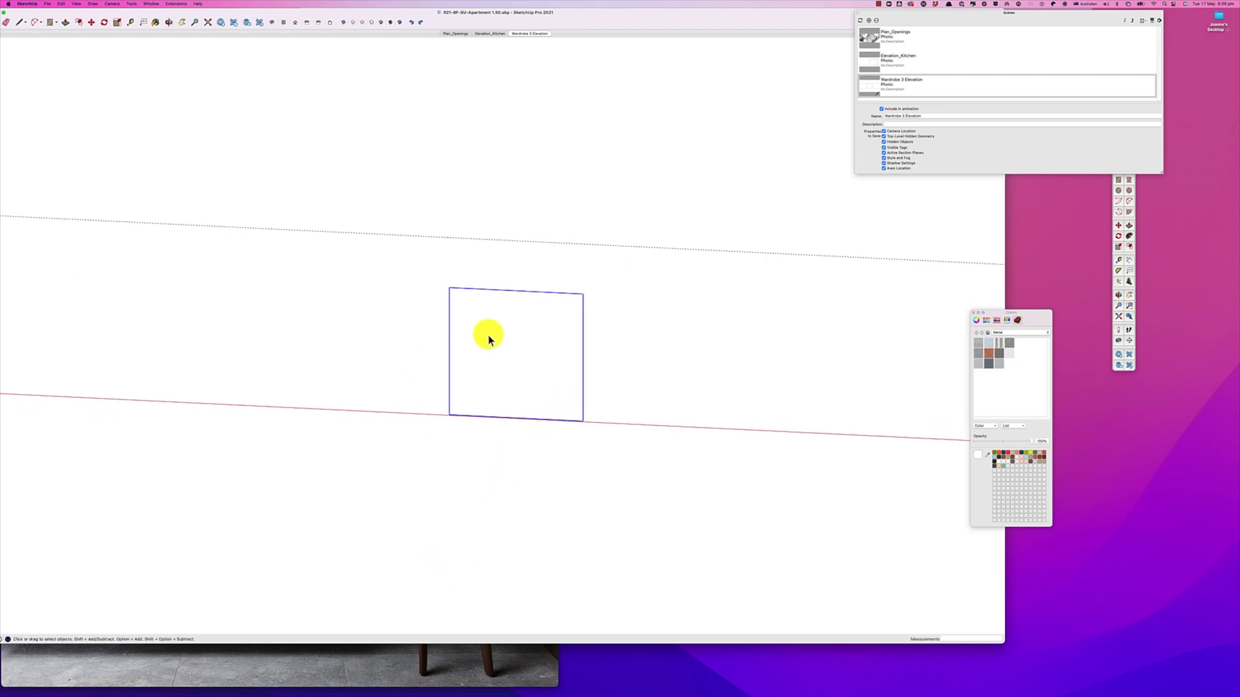
{"action": "left_click", "coordinate": [373, 679]}
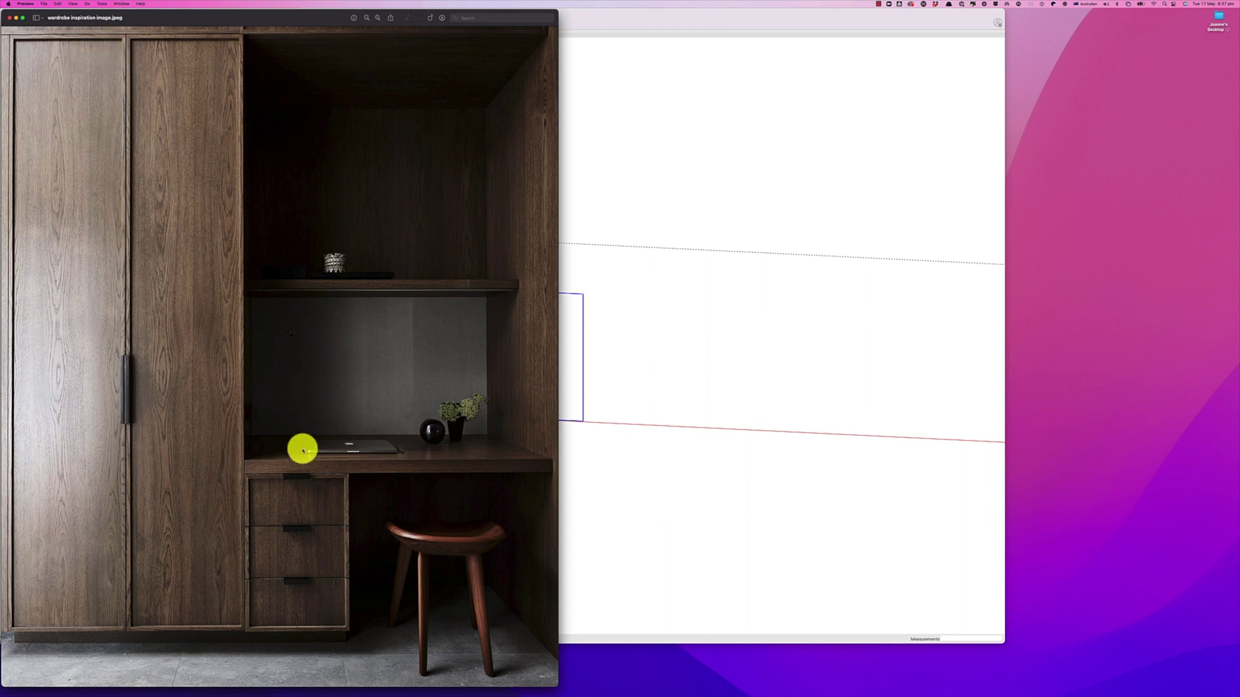
Return to the Wardrobe 3 Elevation scene and place a guide 100 above the wardrobe's bottom edge.
{"action": "left_click", "coordinate": [736, 426]}
{"action": "scroll", "coordinate": [507, 477], "scroll_direction": "up", "scroll_amount": 3}
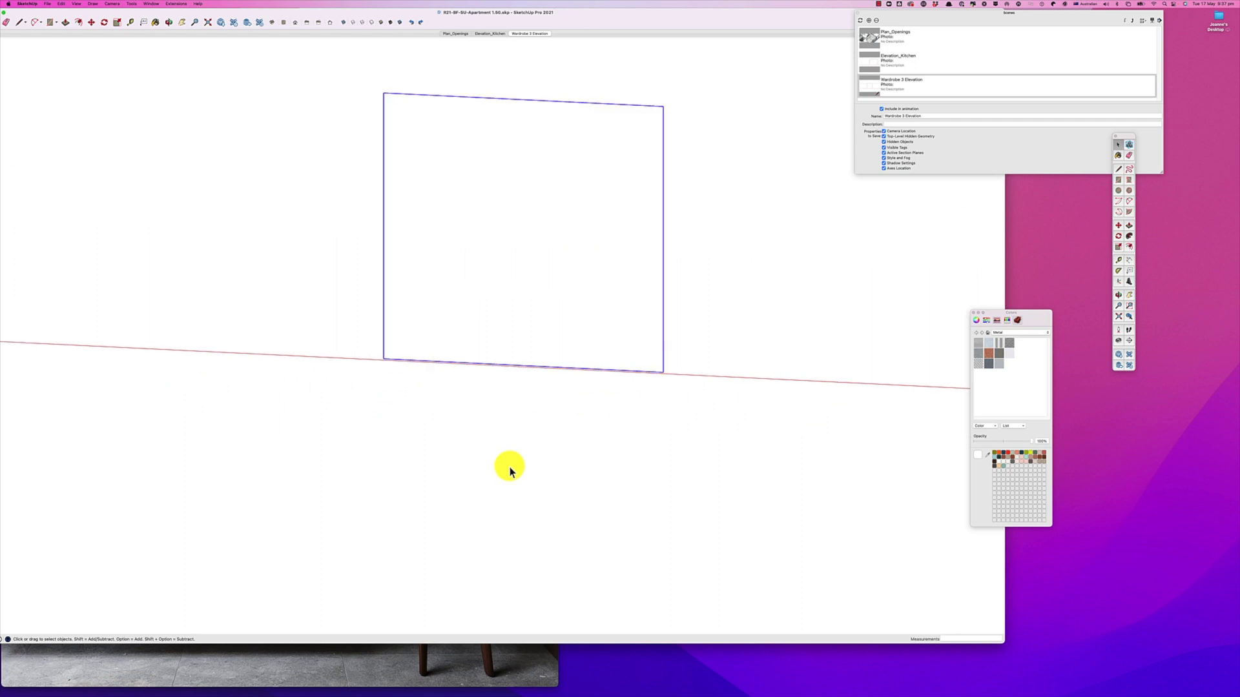
{"action": "scroll", "coordinate": [508, 471], "scroll_direction": "down", "scroll_amount": 3}
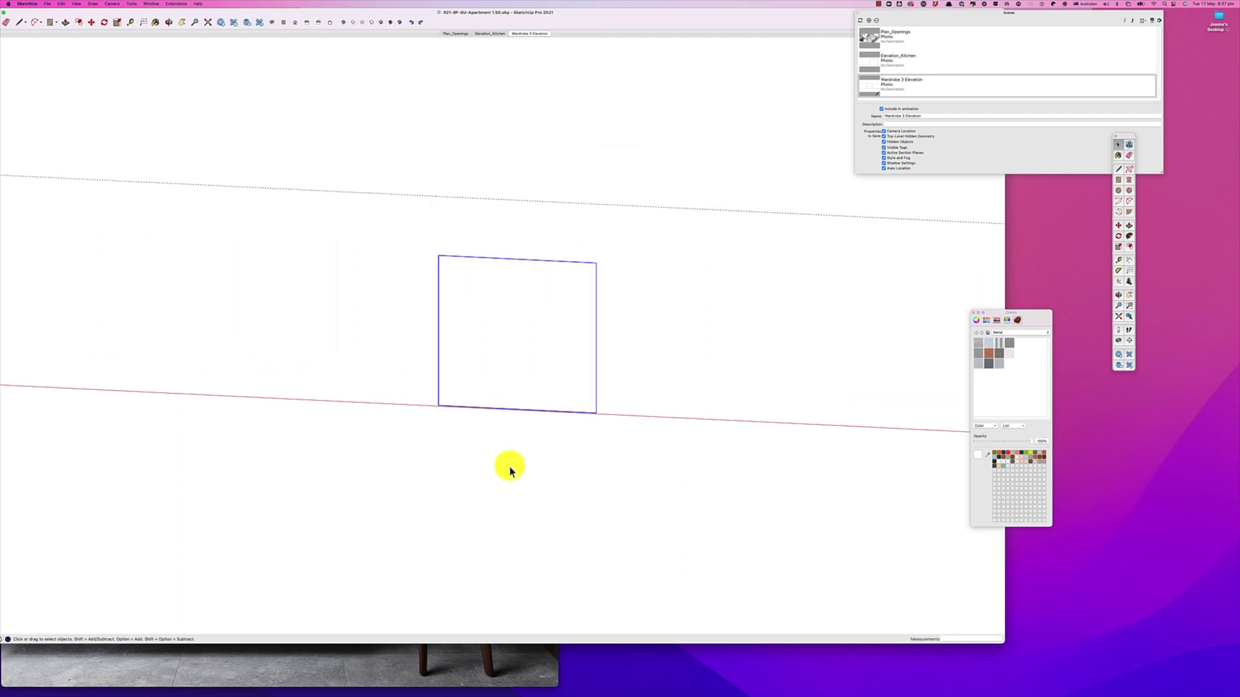
{"action": "left_click", "coordinate": [528, 34]}
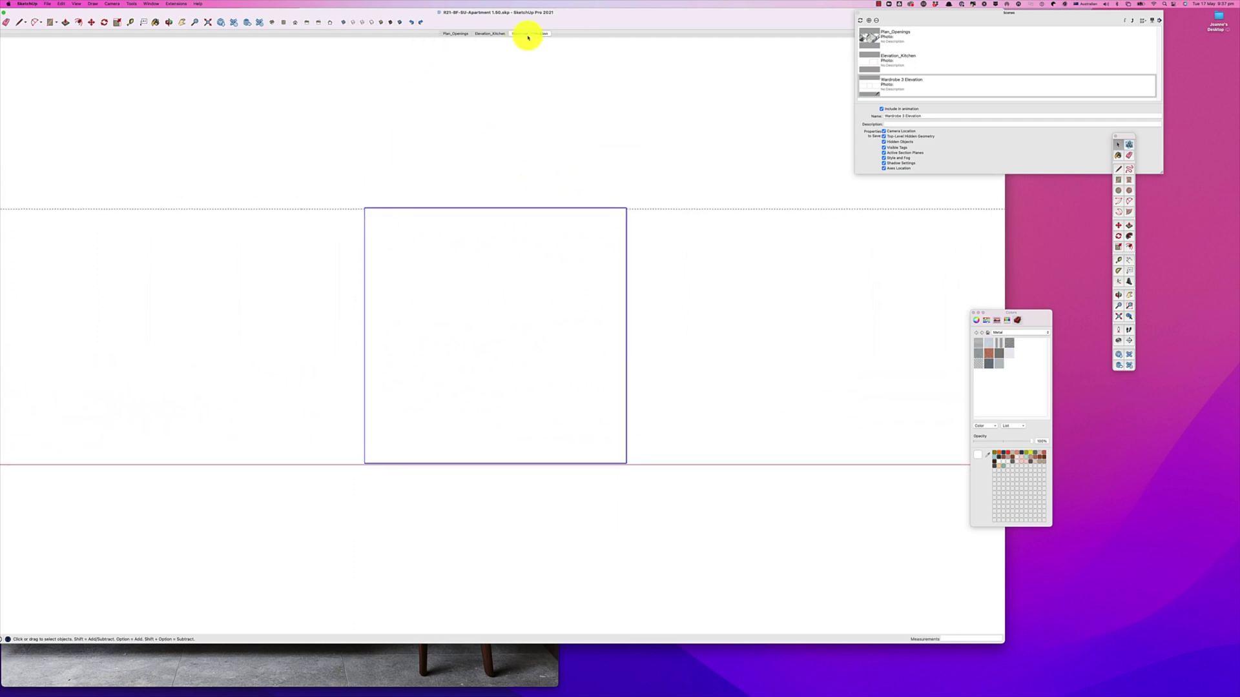
{"action": "left_click", "coordinate": [481, 426]}
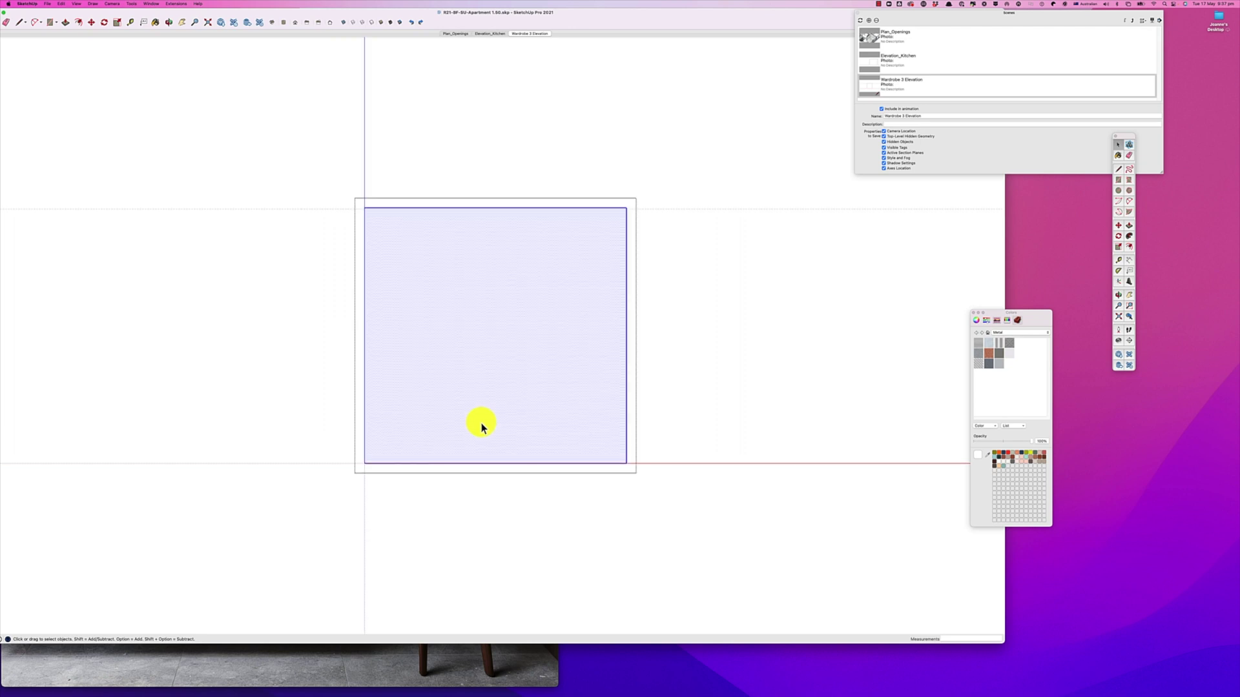
{"action": "key", "text": "t"}
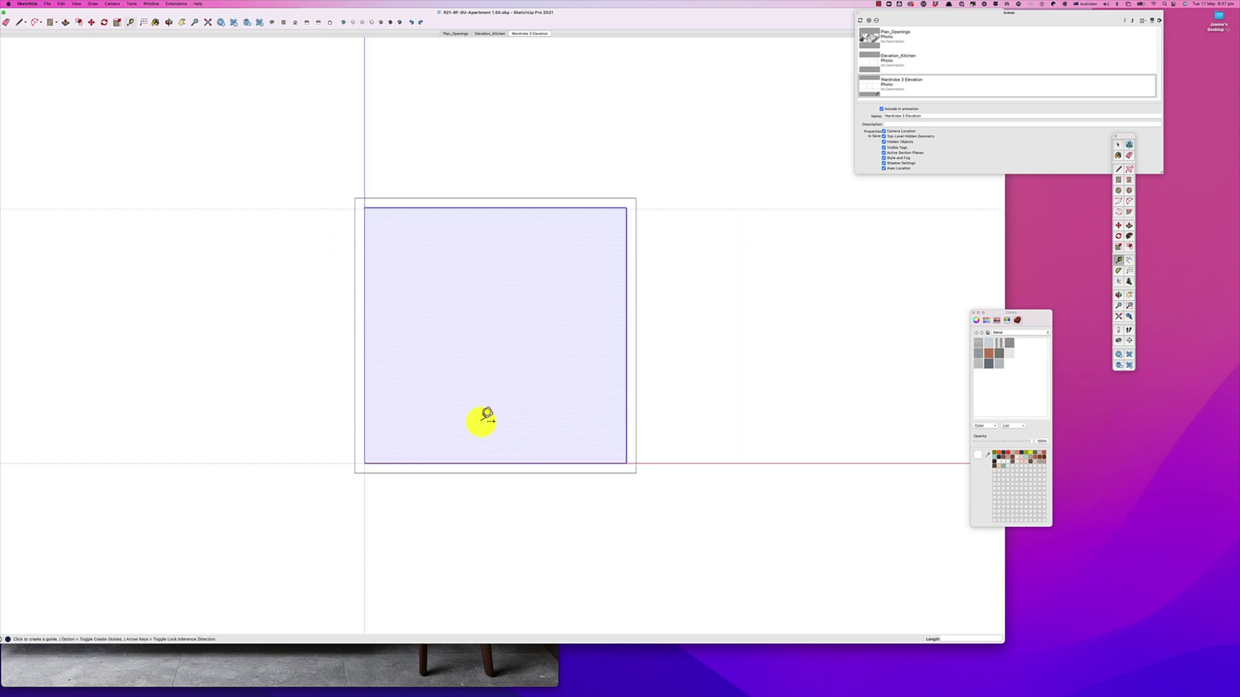
{"action": "left_click", "coordinate": [473, 463]}
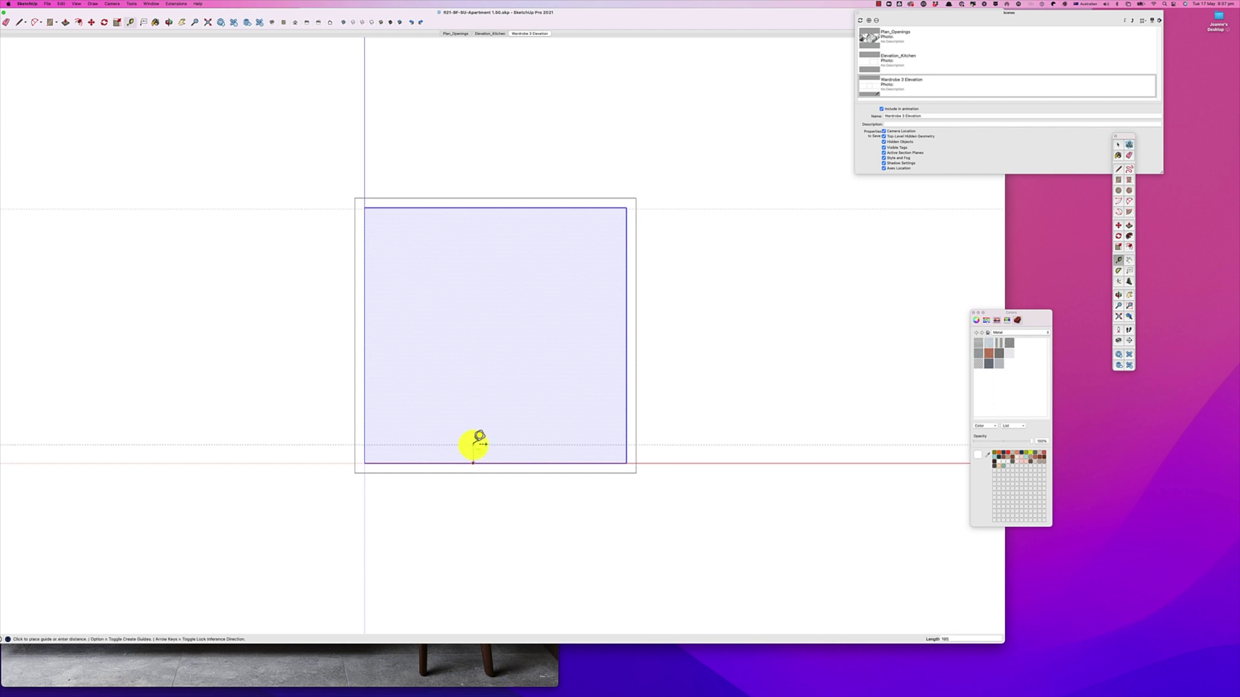
{"action": "type", "text": "100"}
{"action": "key", "text": "Return"}
Draw a line across the face along the guide and confirm the toe kick strip is separate.
{"action": "key", "text": "l"}
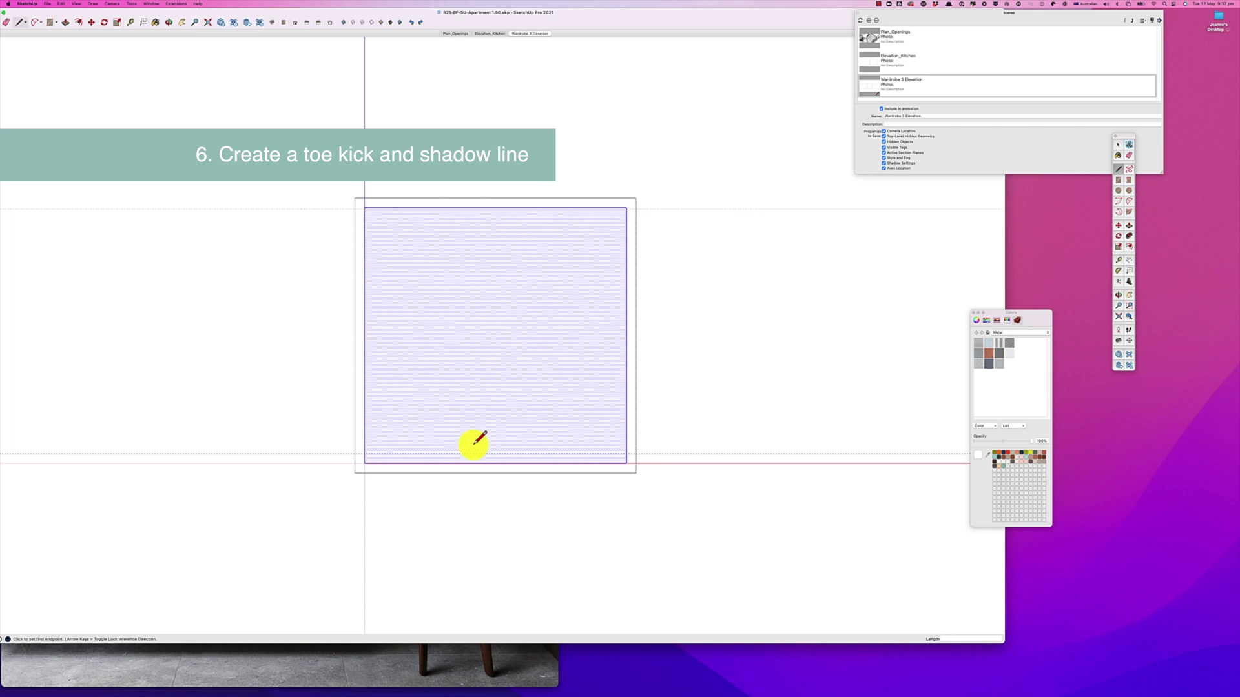
{"action": "left_click", "coordinate": [365, 454]}
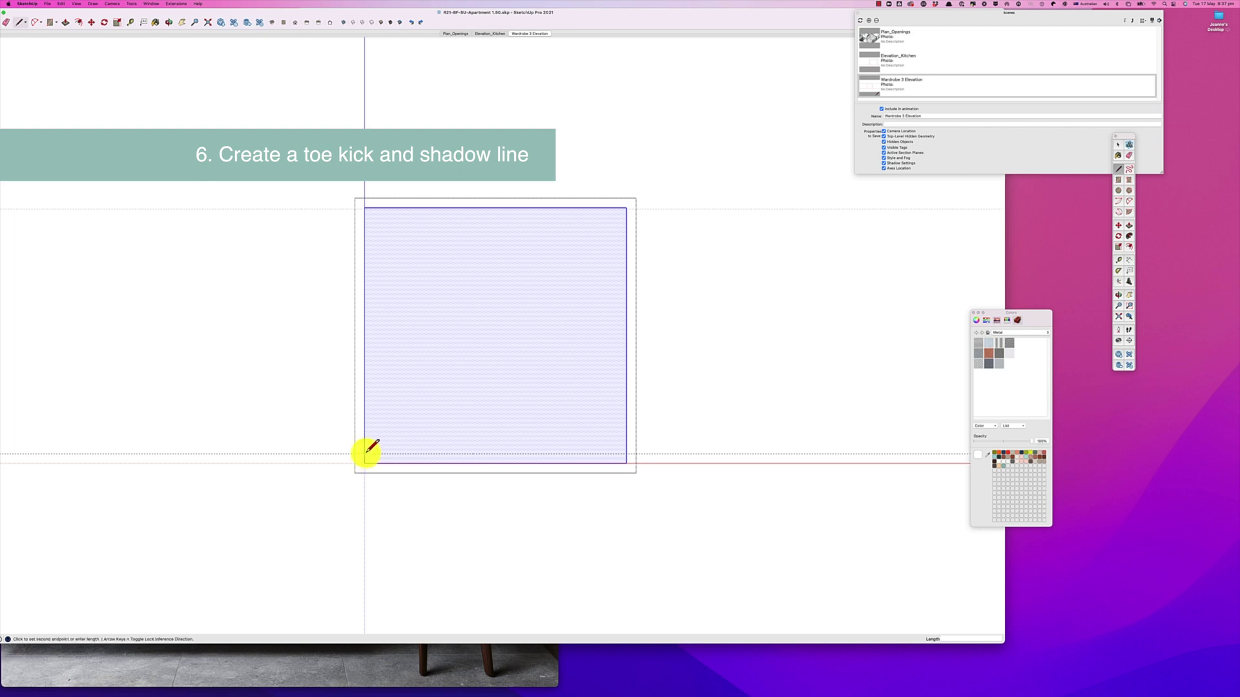
{"action": "left_click", "coordinate": [625, 453]}
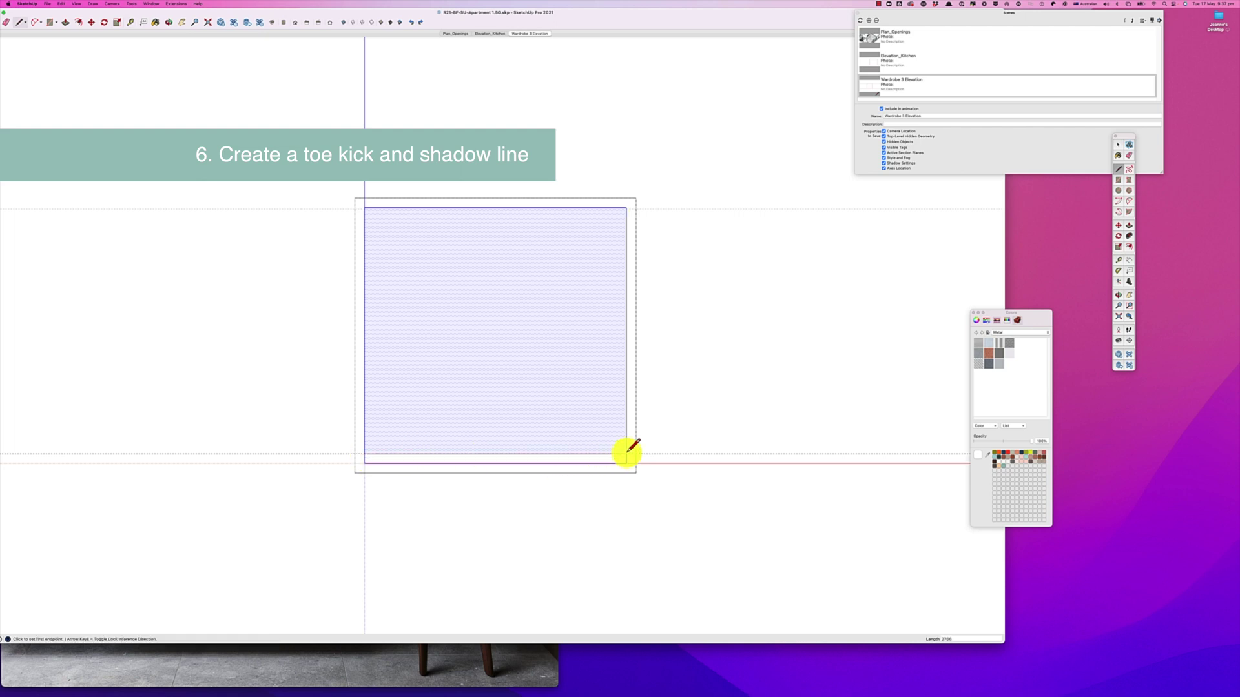
{"action": "key", "text": "space"}
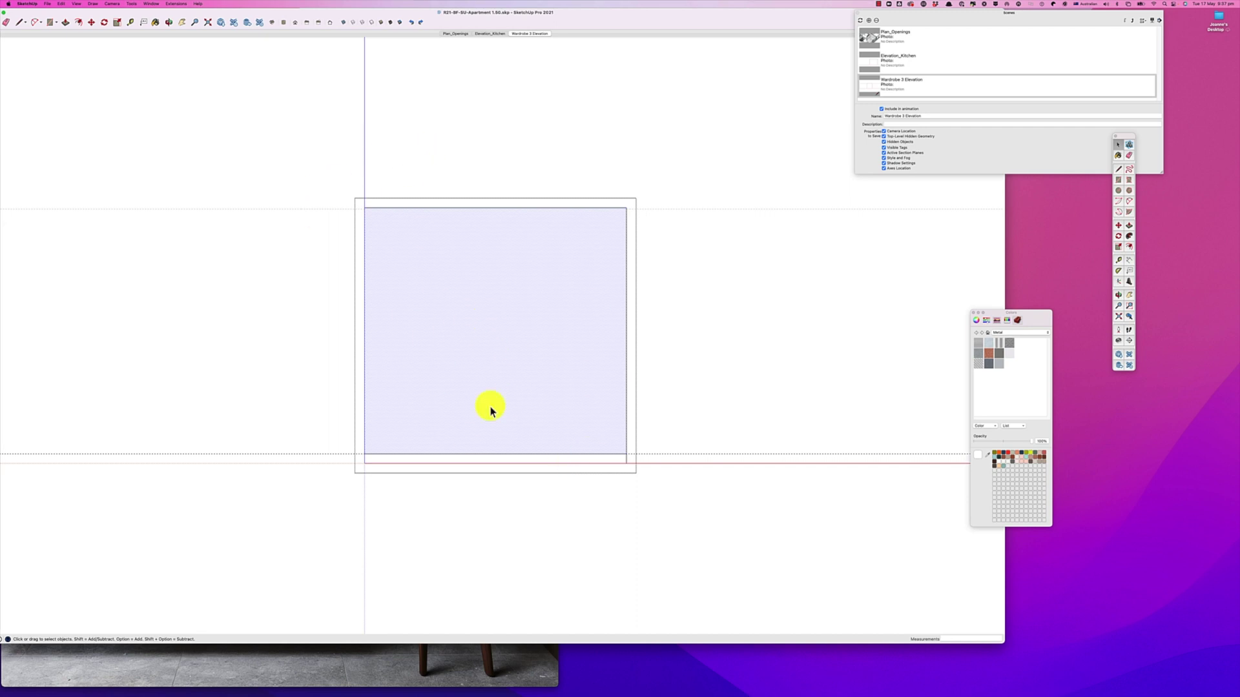
{"action": "left_click", "coordinate": [487, 461]}
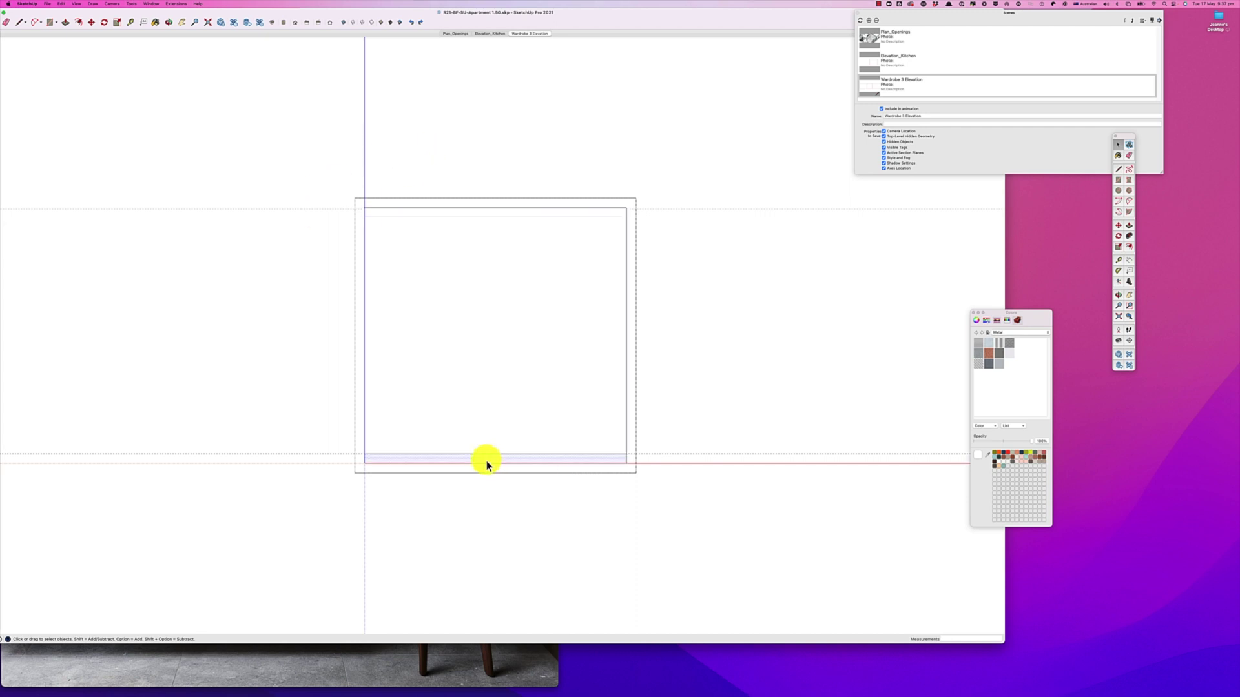
{"action": "left_click", "coordinate": [478, 424]}
{"action": "left_click", "coordinate": [477, 460]}
{"action": "left_click", "coordinate": [475, 452]}
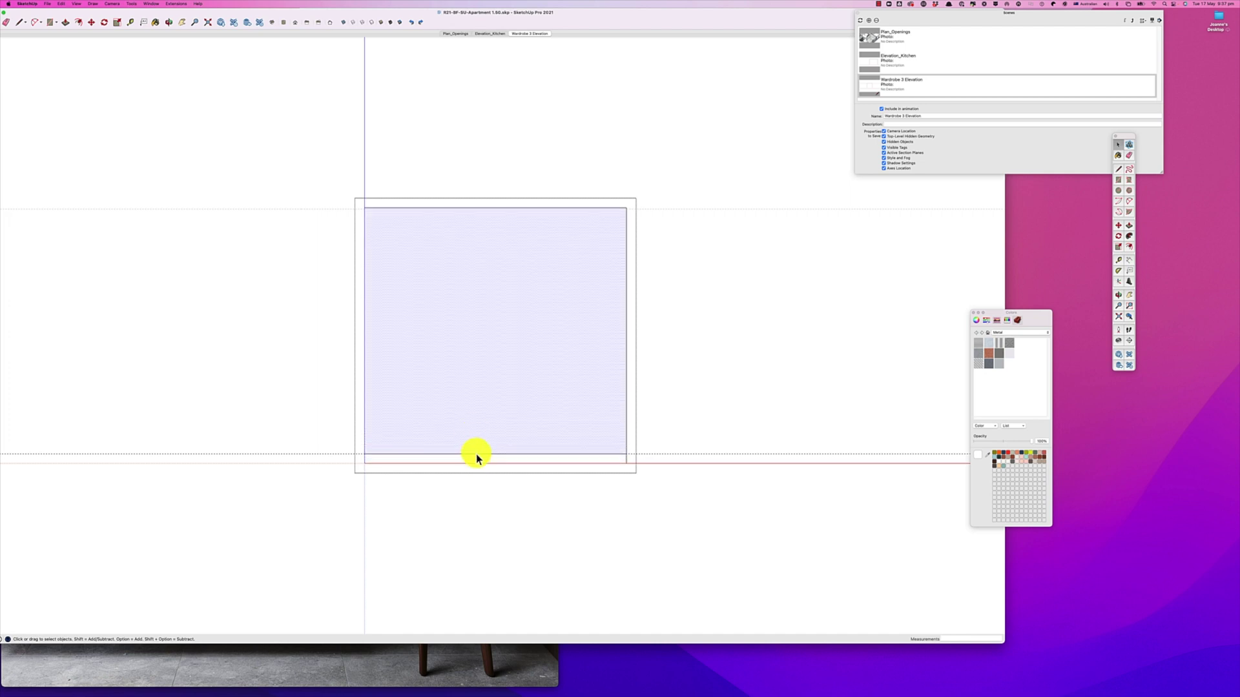
{"action": "left_click", "coordinate": [476, 458]}
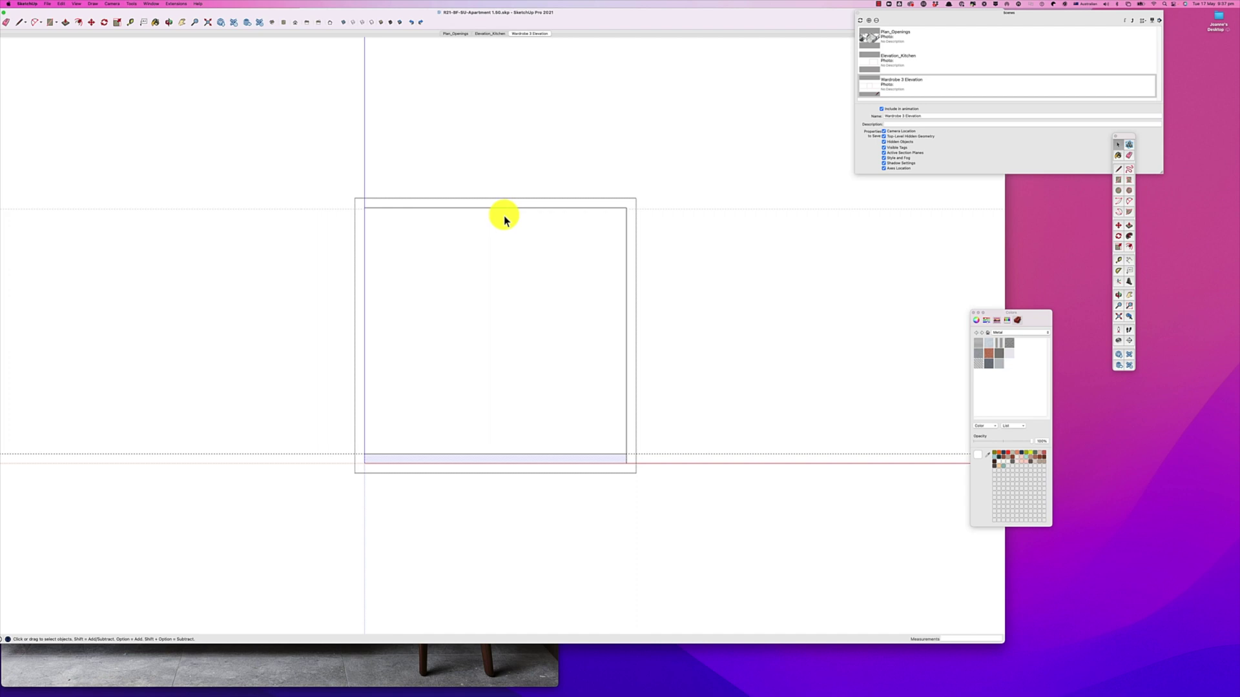
Place a guide 30 below the top edge and draw a line corner to corner along it.
{"action": "key", "text": "t"}
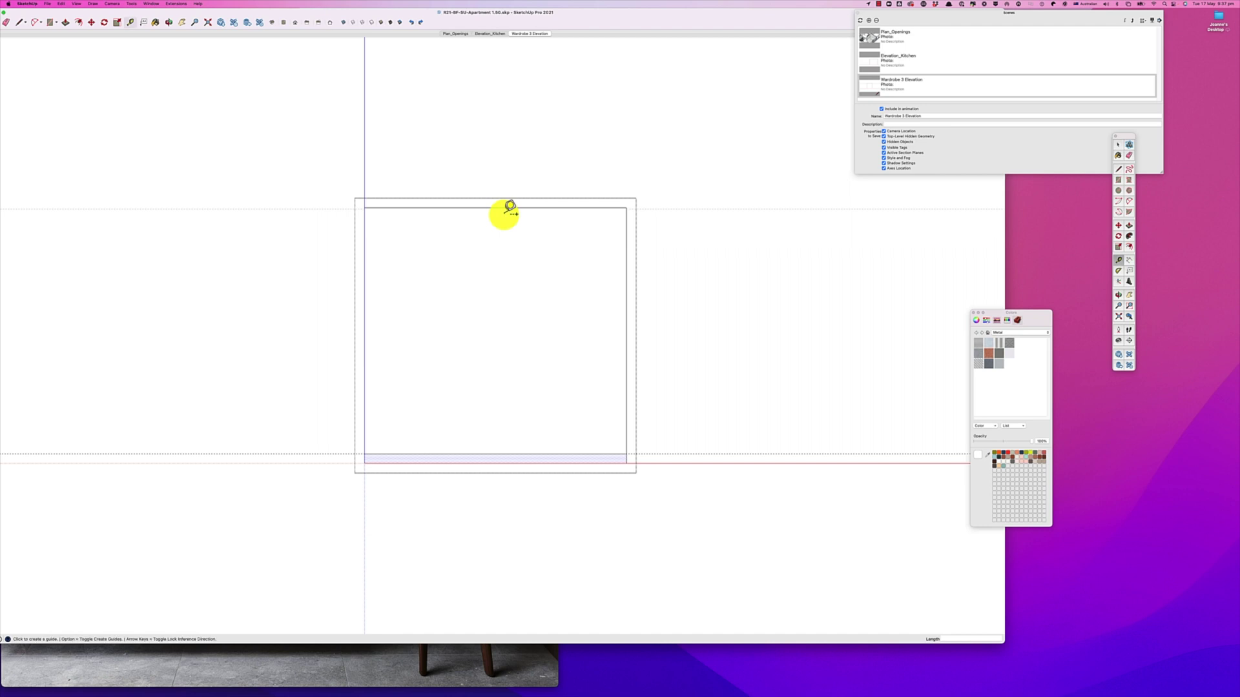
{"action": "left_click", "coordinate": [496, 208]}
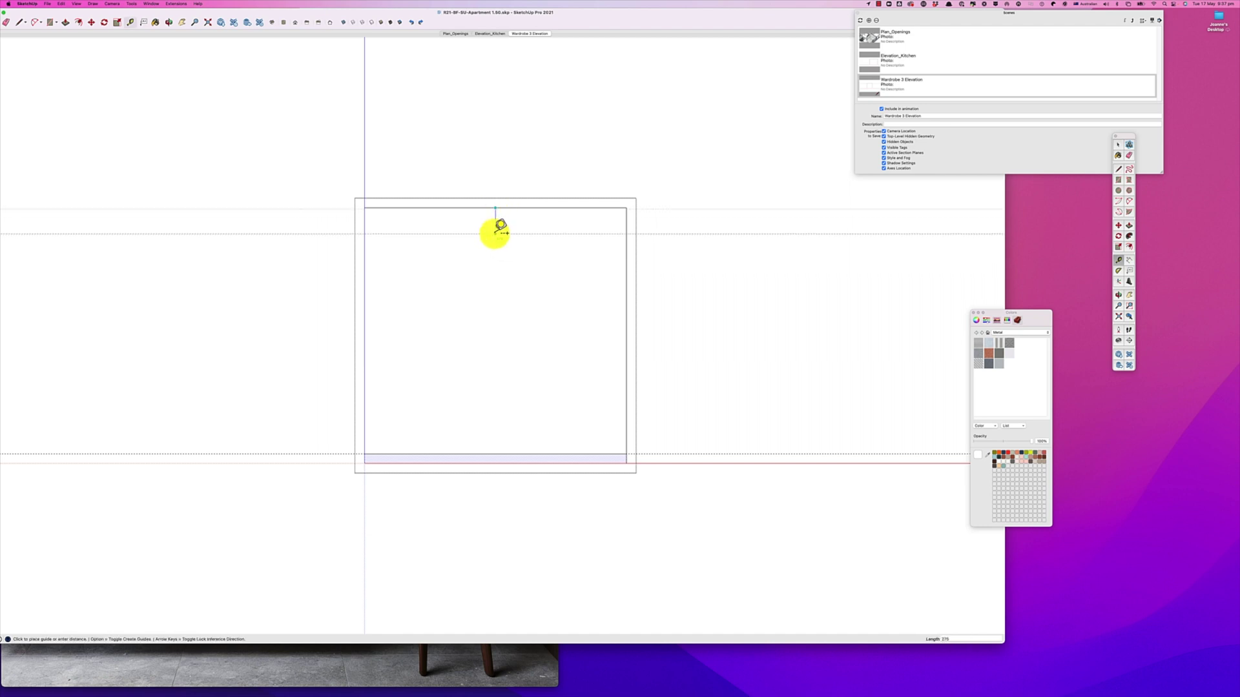
{"action": "type", "text": "30"}
{"action": "key", "text": "Return"}
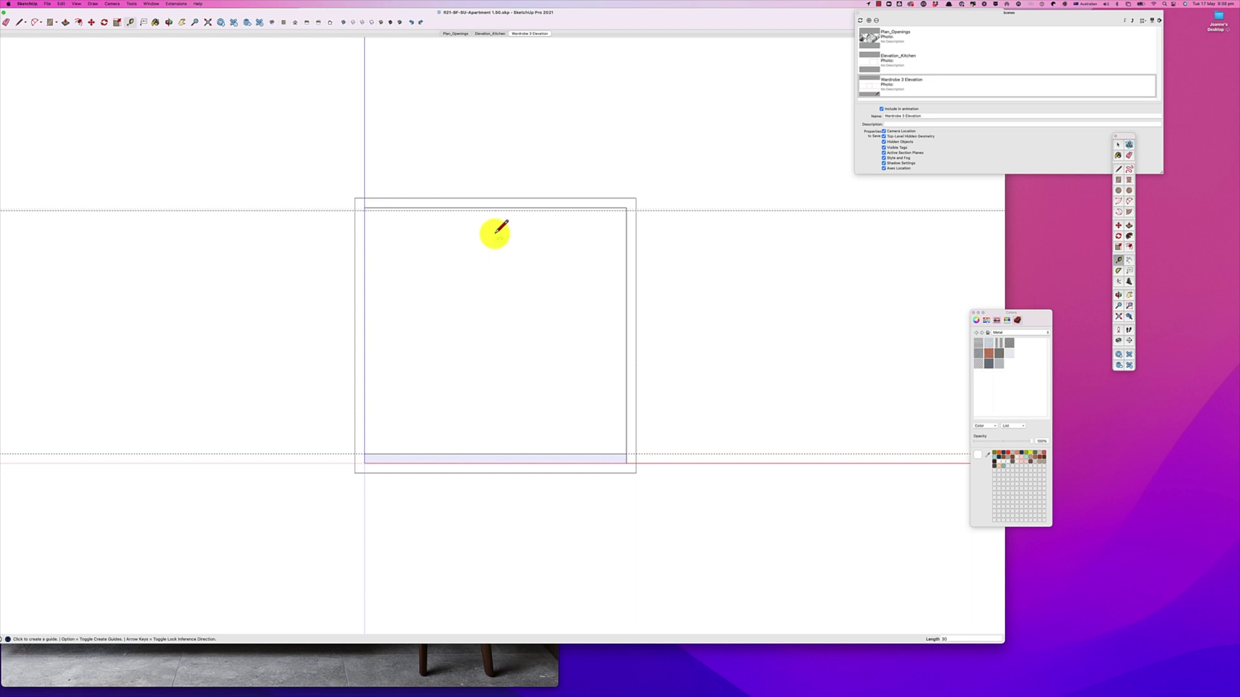
{"action": "key", "text": "l"}
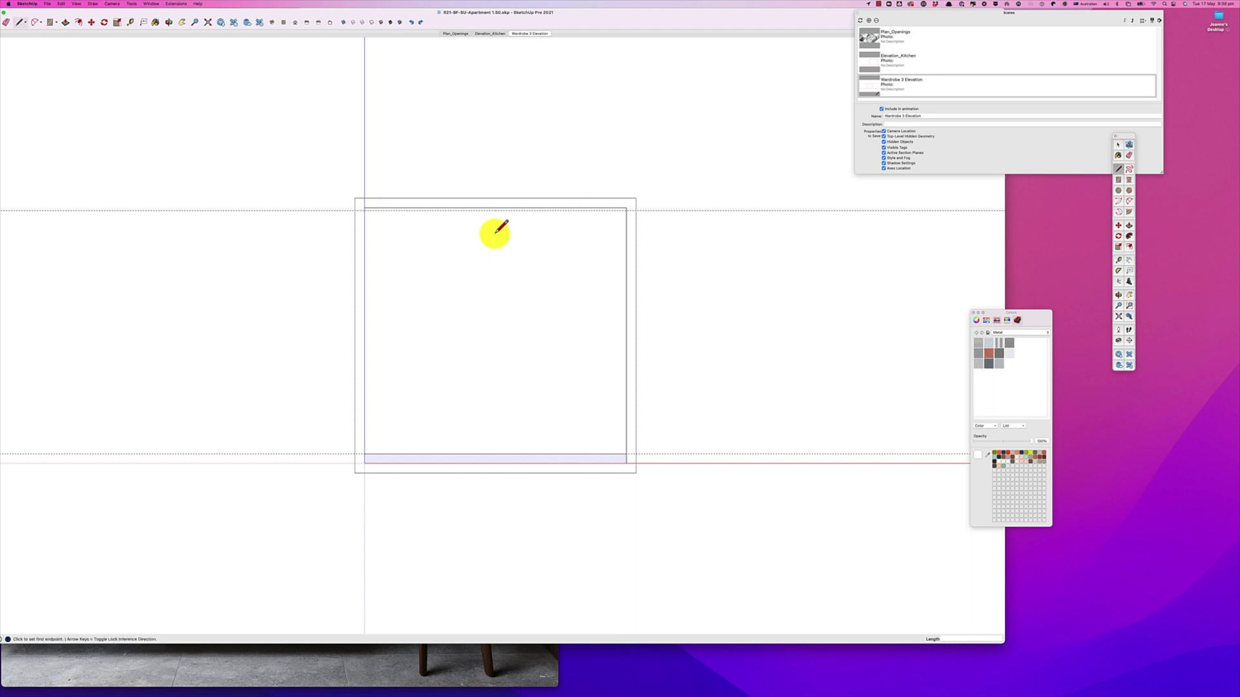
{"action": "left_click", "coordinate": [365, 210]}
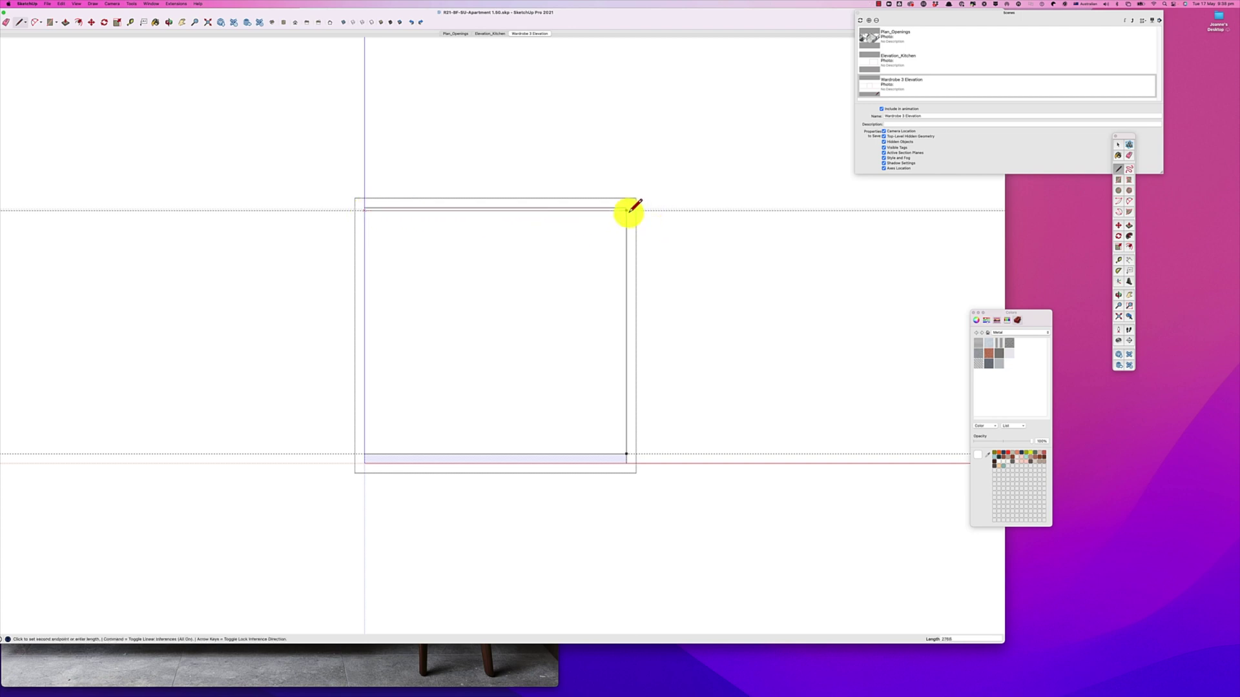
{"action": "left_click", "coordinate": [629, 211]}
Click the top shadow-line strip, main face and toe kick to confirm each is separate.
{"action": "key", "text": "space"}
{"action": "scroll", "coordinate": [587, 223], "scroll_direction": "up", "scroll_amount": 4}
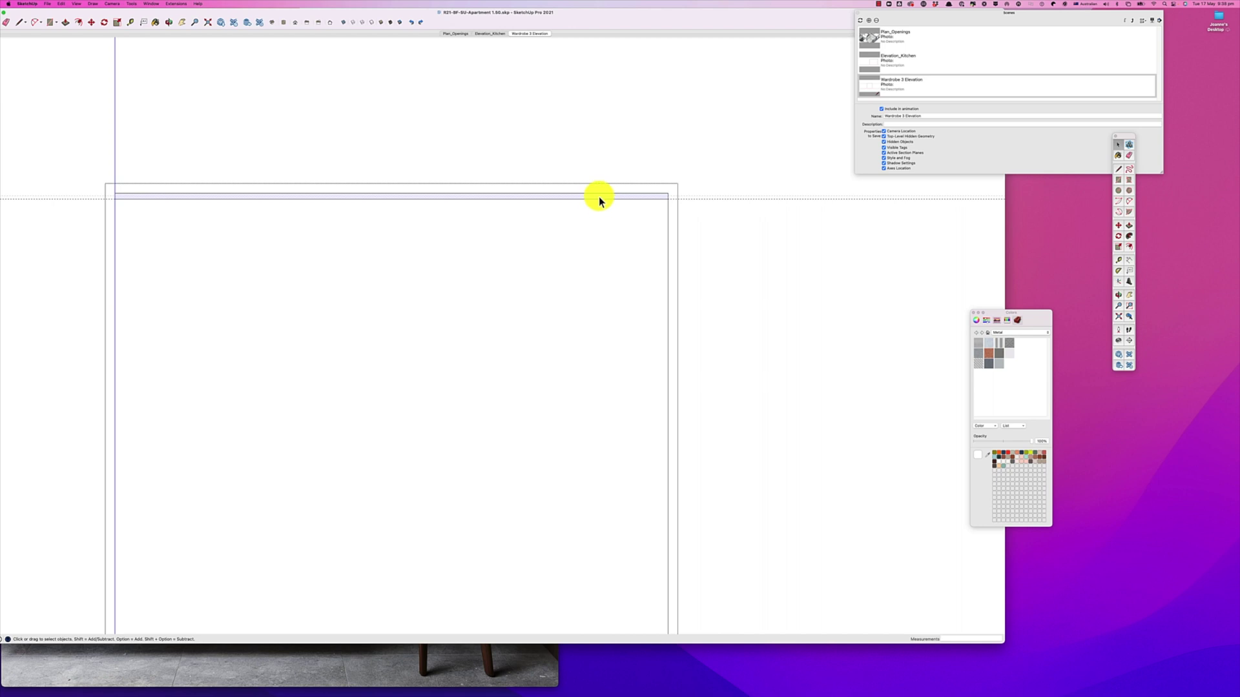
{"action": "left_click", "coordinate": [591, 205]}
{"action": "left_click", "coordinate": [591, 196]}
{"action": "left_click", "coordinate": [592, 224]}
{"action": "scroll", "coordinate": [587, 254], "scroll_direction": "down", "scroll_amount": 3}
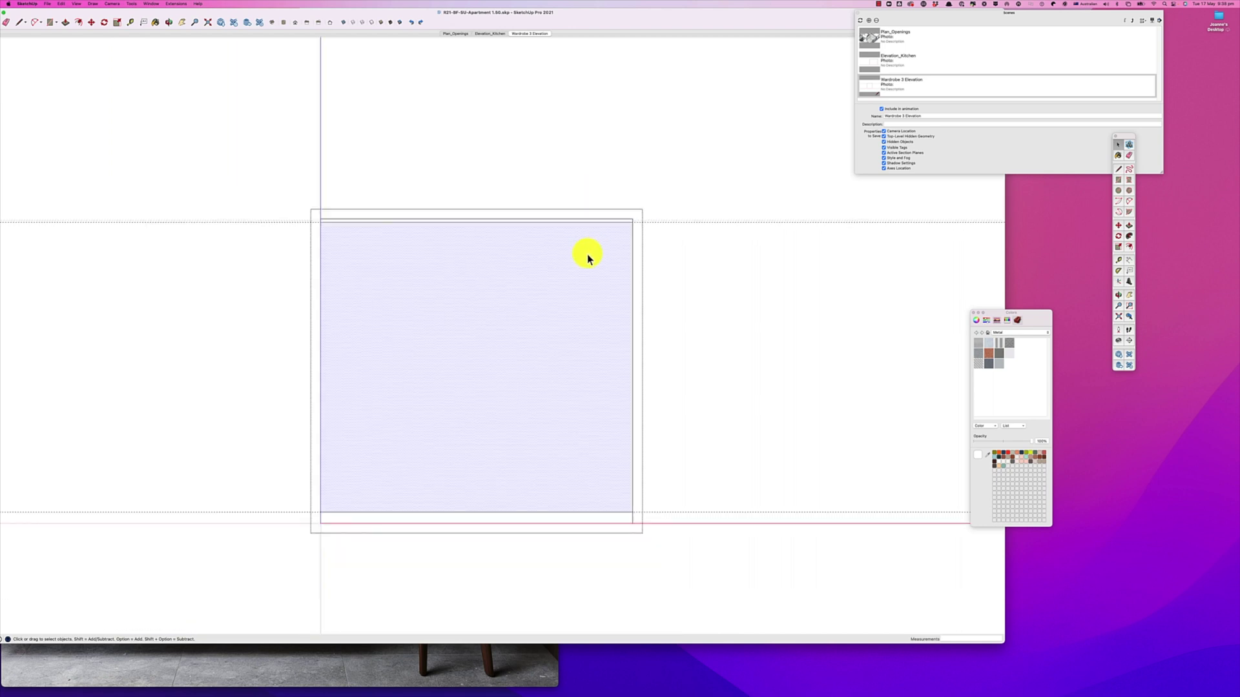
{"action": "left_click", "coordinate": [578, 521]}
{"action": "left_click", "coordinate": [606, 222]}
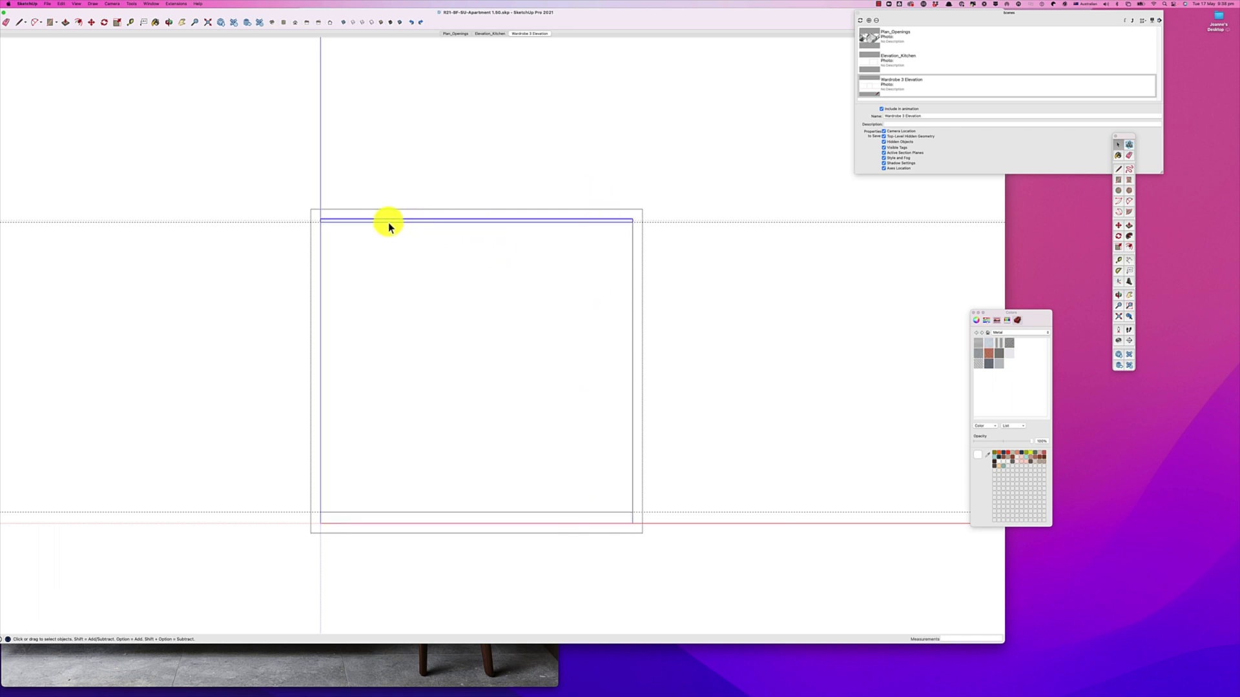
{"action": "left_click", "coordinate": [479, 328]}
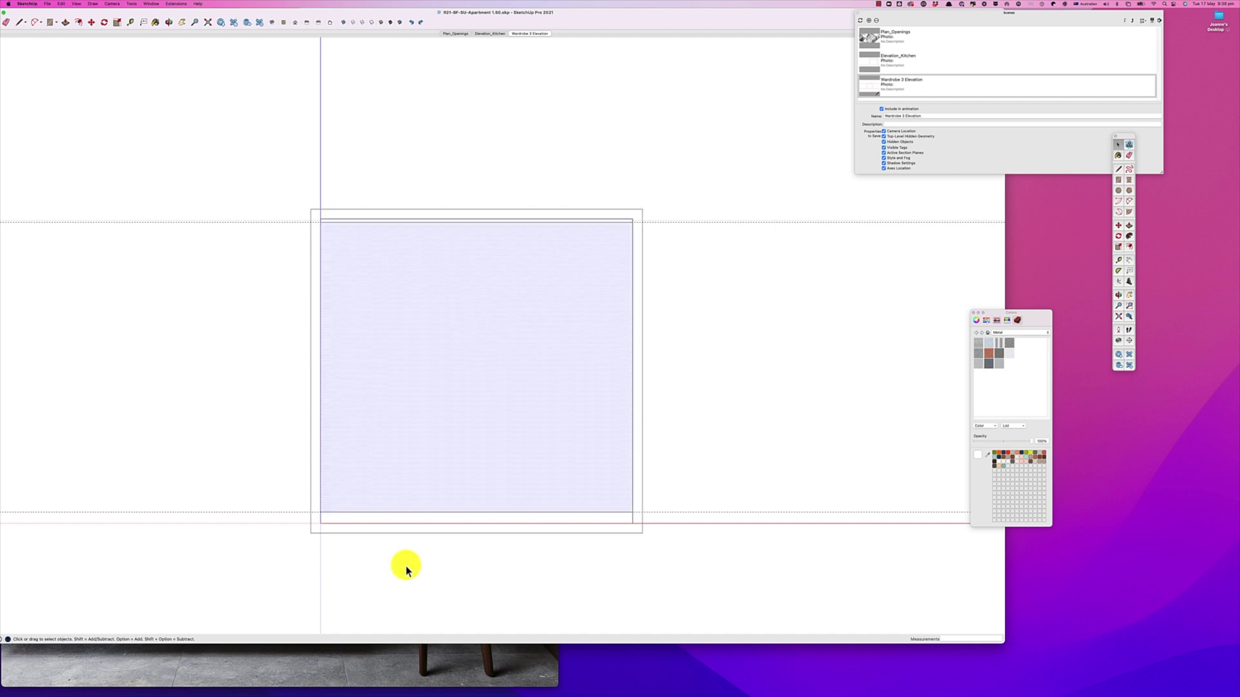
{"action": "left_click", "coordinate": [440, 517]}
{"action": "scroll", "coordinate": [418, 562], "scroll_direction": "down", "scroll_amount": 3}
{"action": "scroll", "coordinate": [419, 562], "scroll_direction": "up", "scroll_amount": 1}
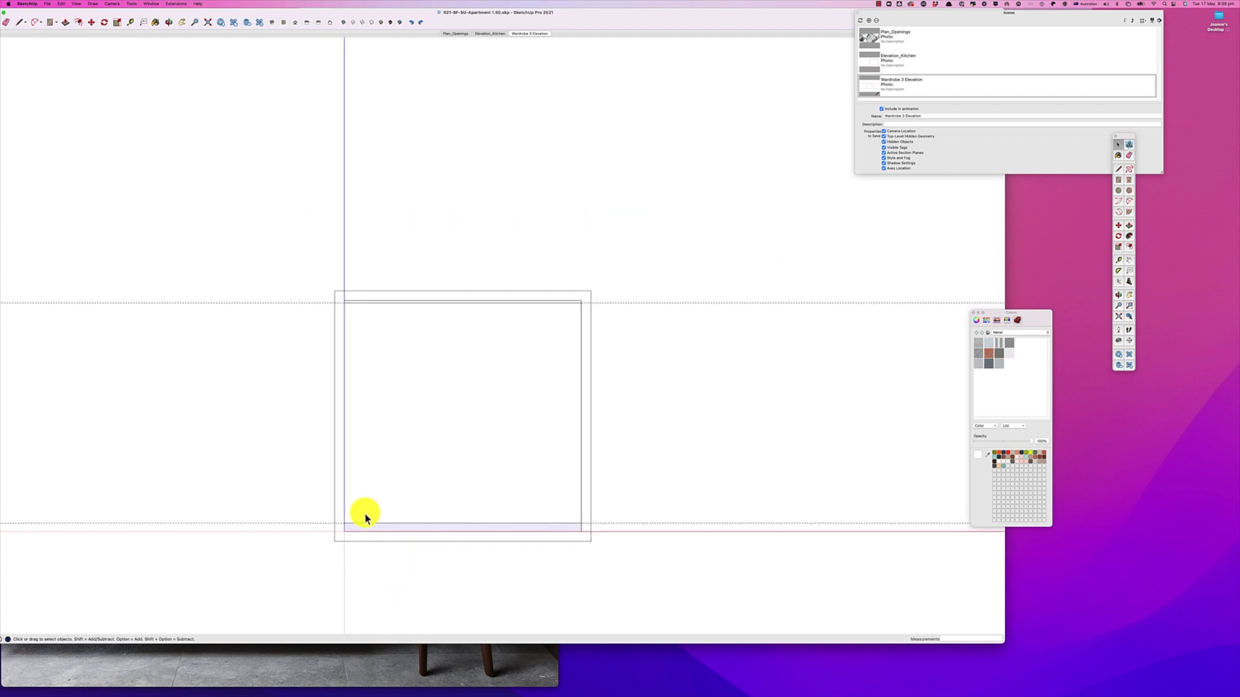
{"action": "left_click", "coordinate": [435, 304]}
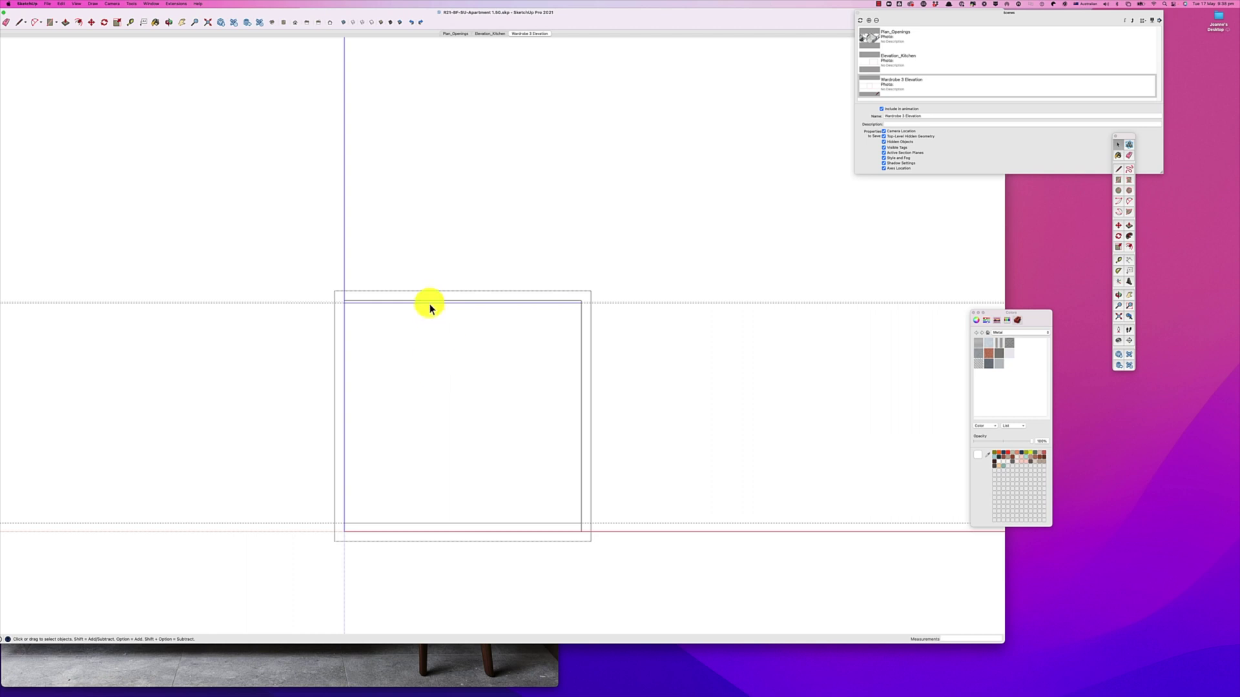
Divide the wardrobe's top edge into 5 equal segments and click the edge to check it.
{"action": "right_click", "coordinate": [389, 304]}
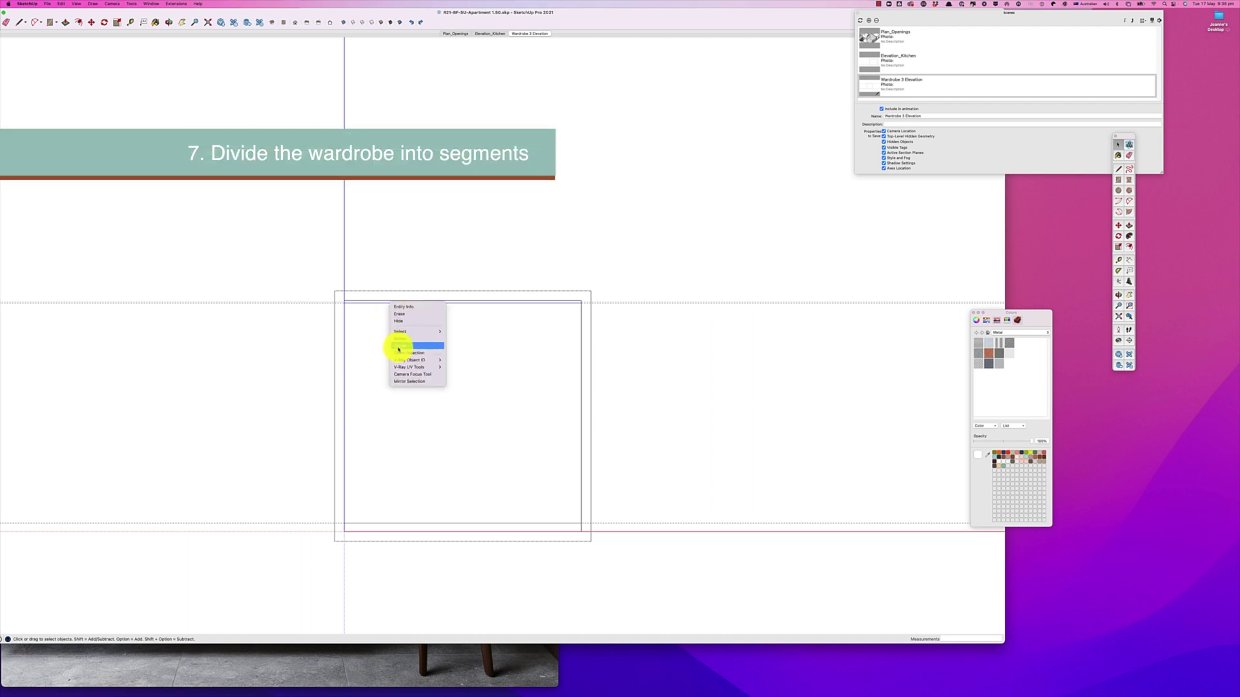
{"action": "left_click", "coordinate": [398, 347]}
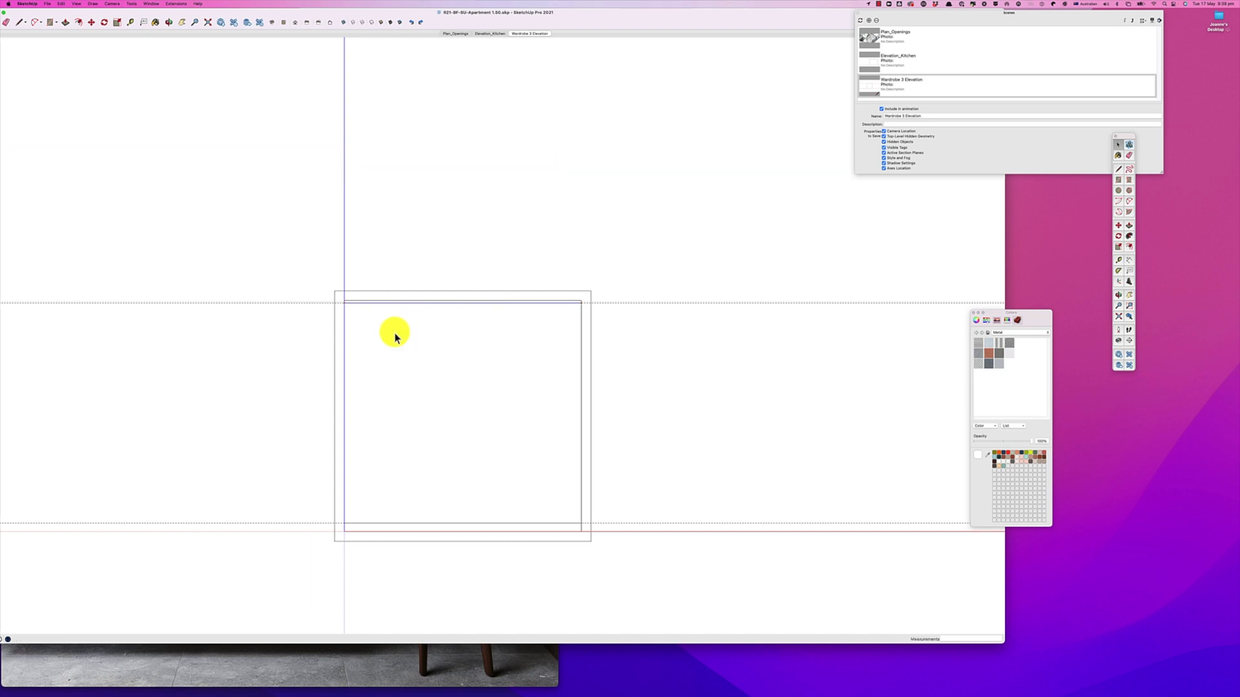
{"action": "left_click", "coordinate": [395, 334]}
{"action": "left_click", "coordinate": [388, 326]}
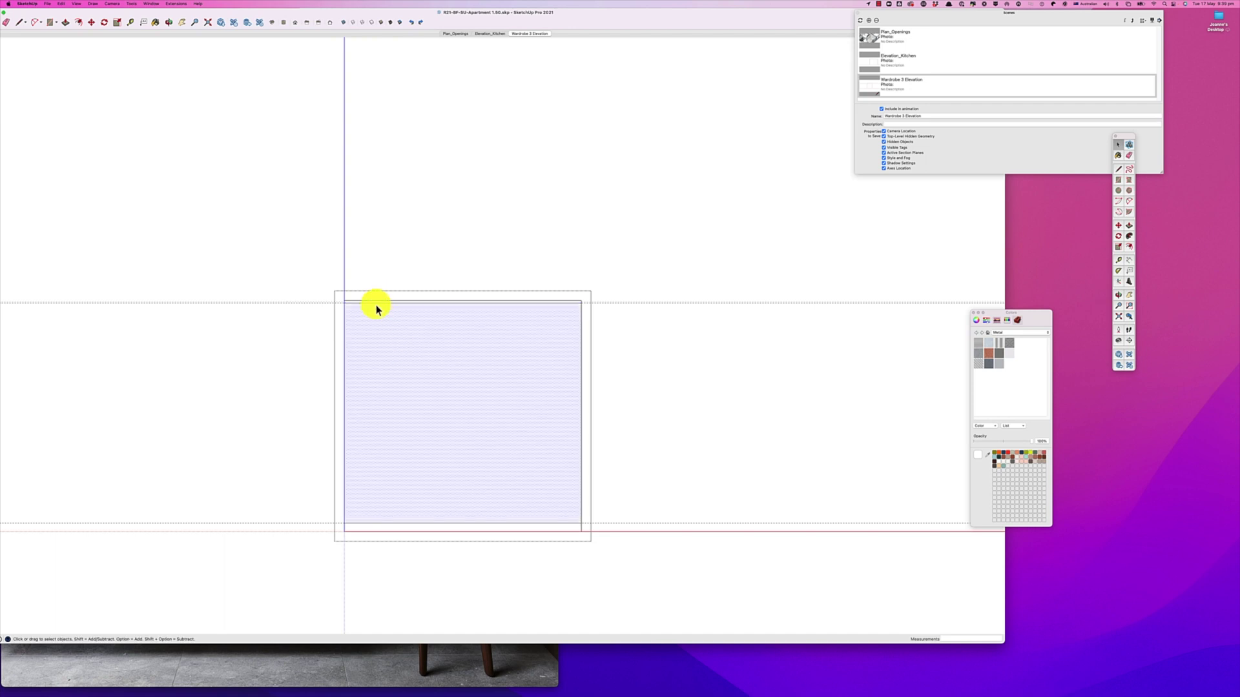
{"action": "left_click", "coordinate": [374, 305]}
{"action": "left_click", "coordinate": [407, 310]}
{"action": "left_click", "coordinate": [407, 303]}
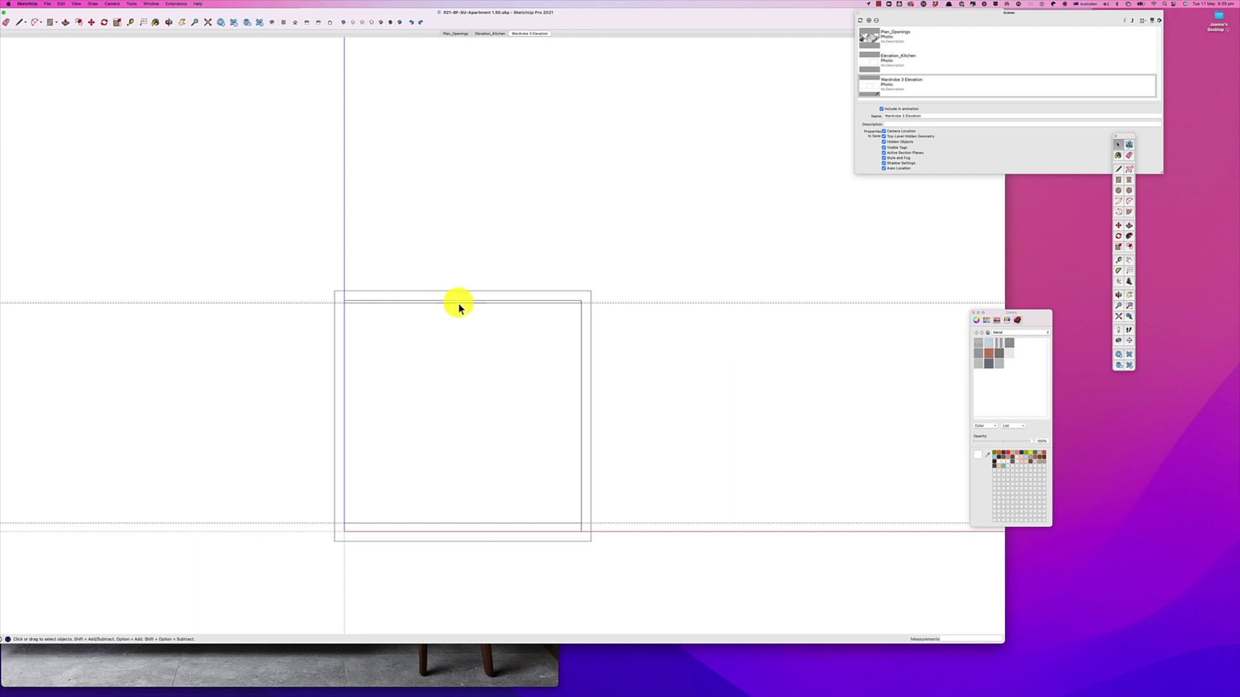
{"action": "left_click", "coordinate": [552, 305]}
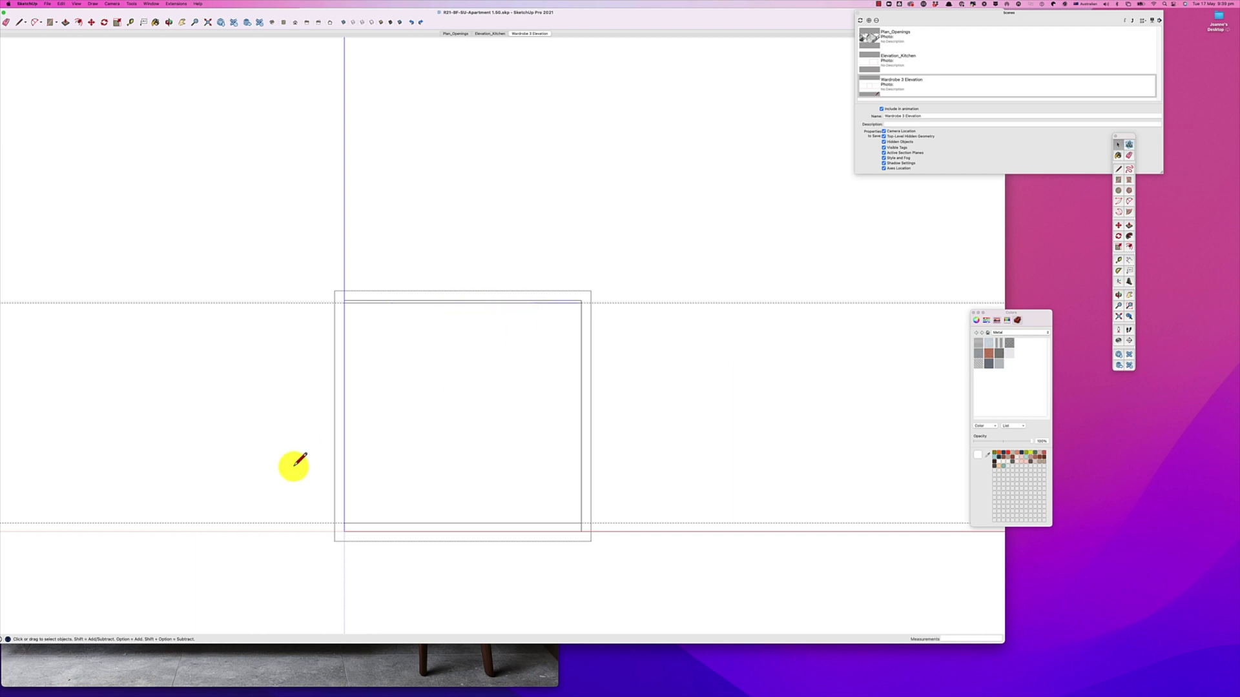
Draw the first vertical door division from the top edge to the bottom edge and check the split faces.
{"action": "key", "text": "l"}
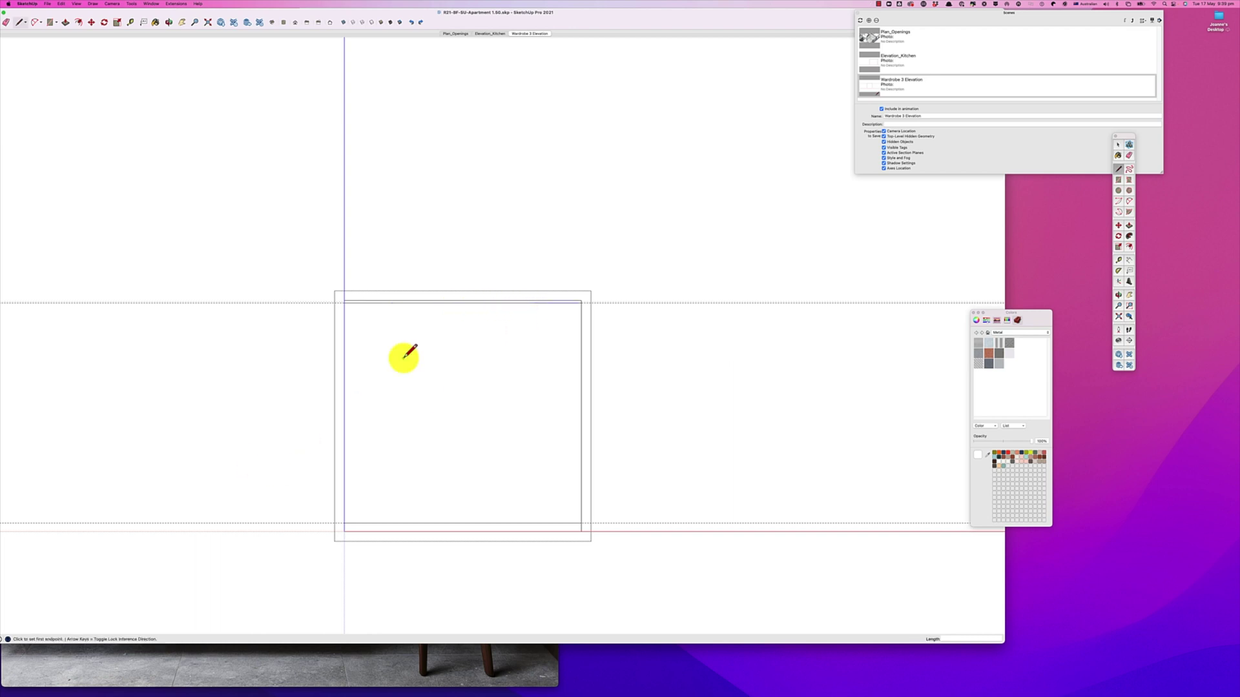
{"action": "left_click", "coordinate": [391, 302]}
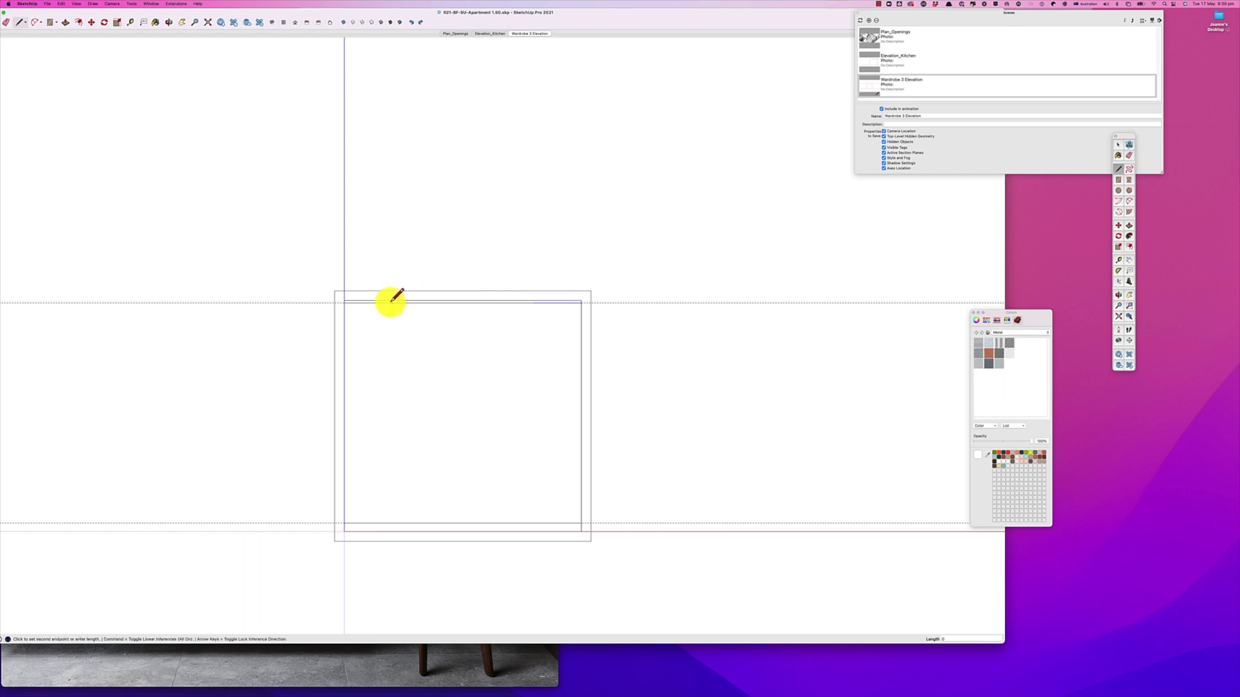
{"action": "left_click", "coordinate": [391, 523]}
{"action": "key", "text": "space"}
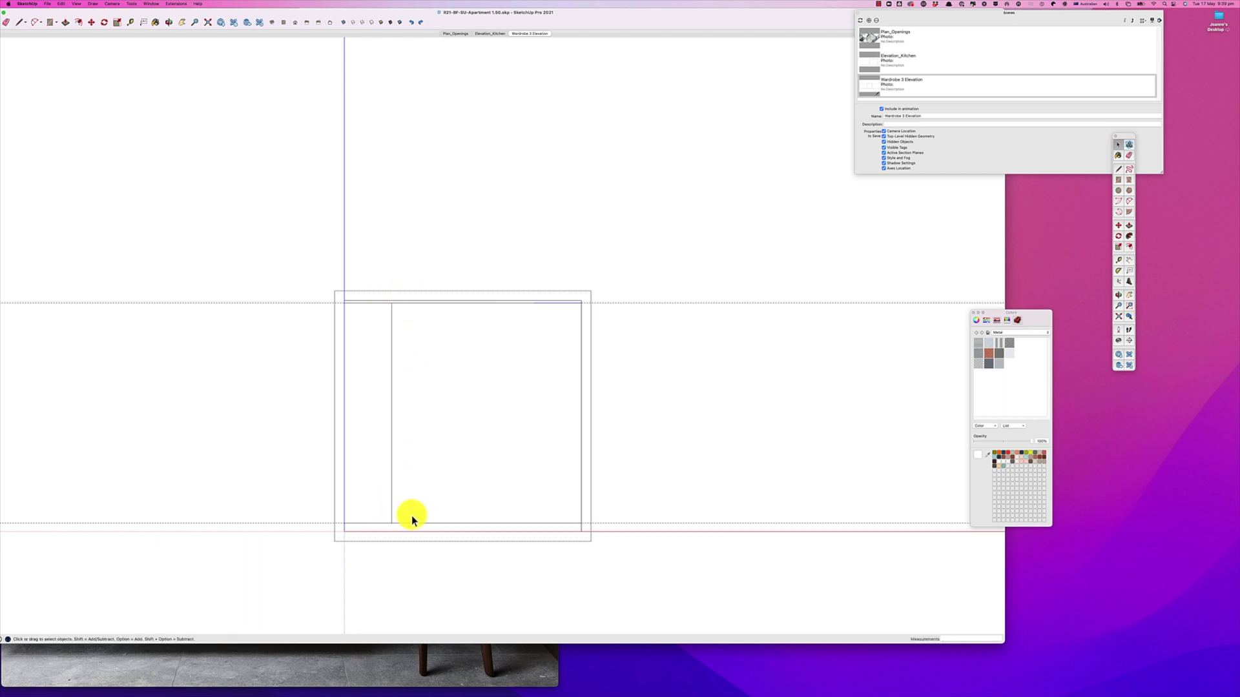
{"action": "left_click", "coordinate": [369, 465]}
{"action": "left_click", "coordinate": [428, 457]}
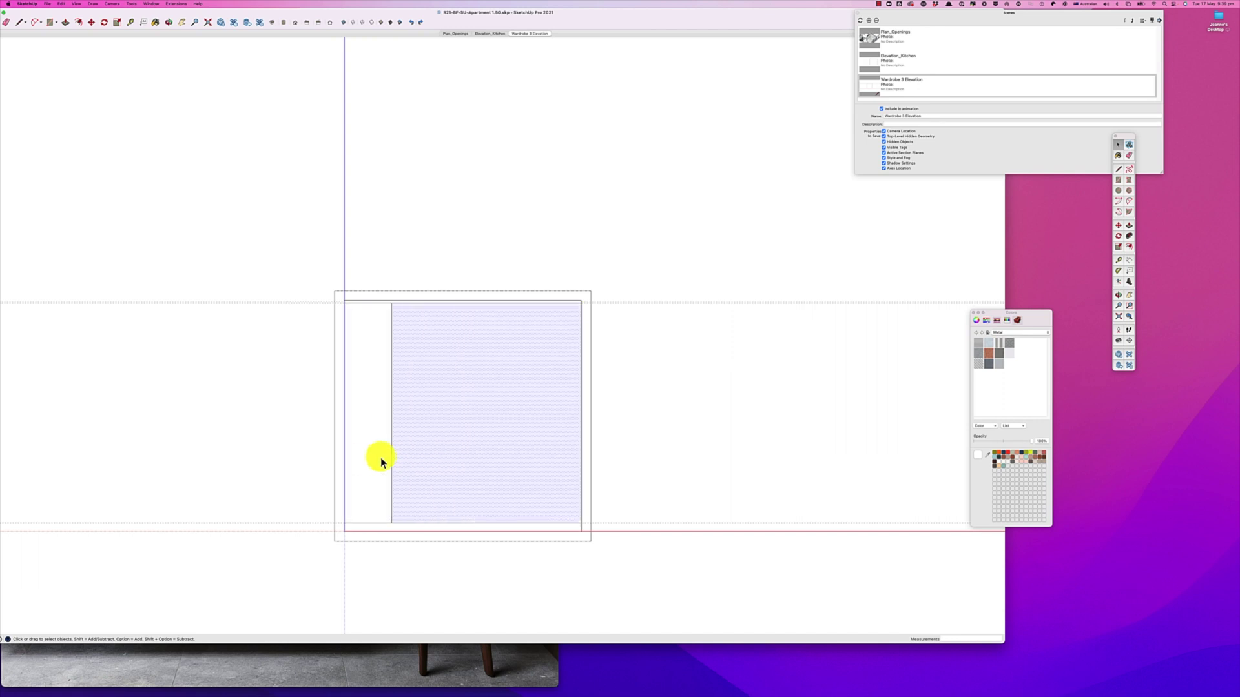
{"action": "left_click", "coordinate": [382, 459]}
{"action": "left_click", "coordinate": [432, 456]}
{"action": "left_click", "coordinate": [381, 456]}
{"action": "left_click", "coordinate": [424, 456]}
Draw three more top-to-bottom vertical divisions, completing five door panels.
{"action": "key", "text": "t"}
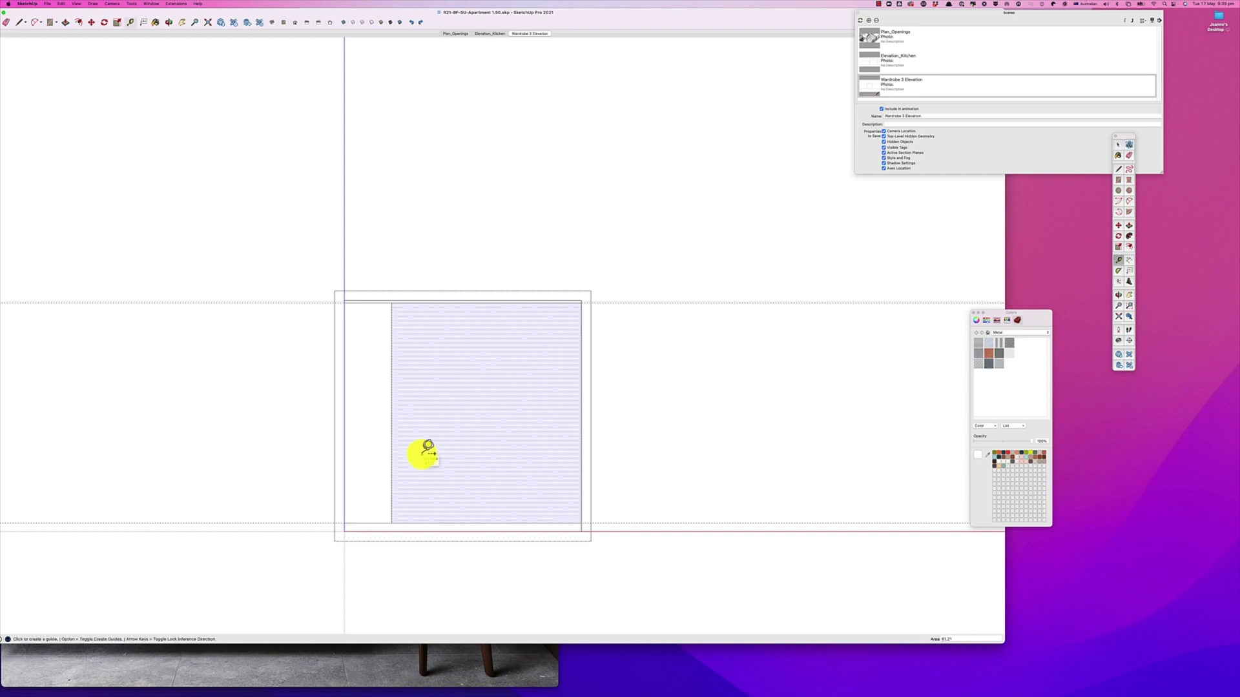
{"action": "key", "text": "l"}
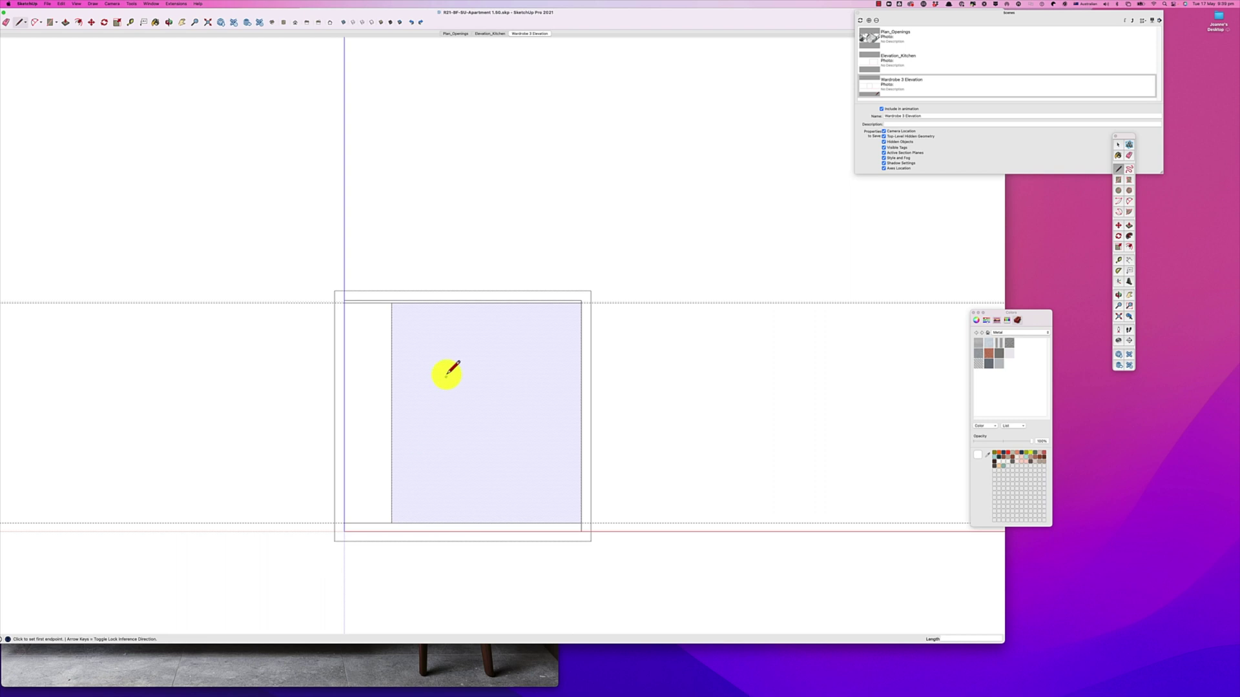
{"action": "left_click", "coordinate": [439, 302]}
{"action": "left_click", "coordinate": [440, 523]}
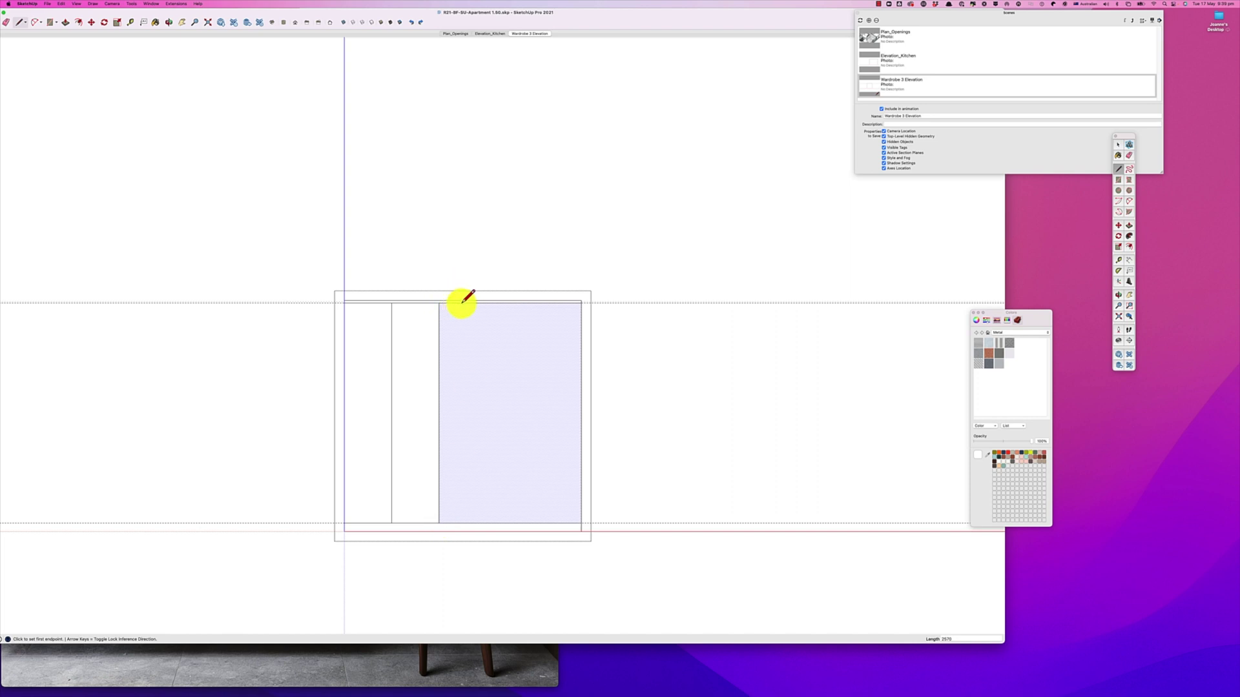
{"action": "left_click", "coordinate": [487, 303]}
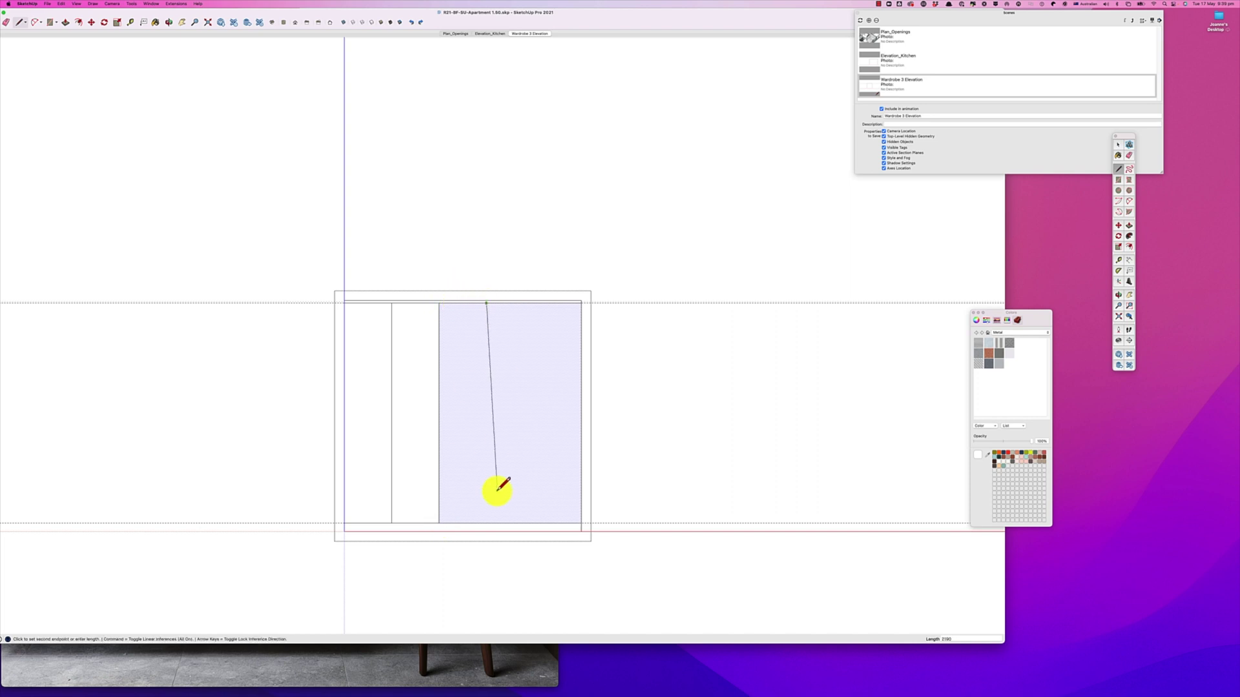
{"action": "left_click", "coordinate": [487, 523]}
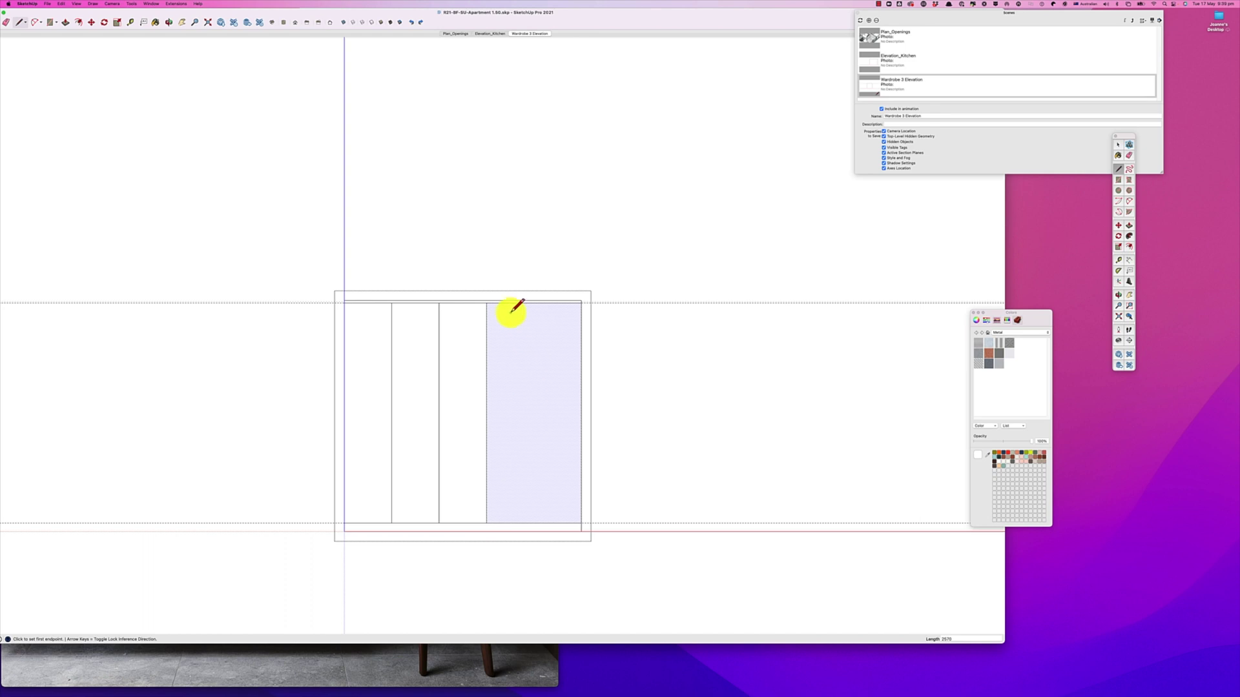
{"action": "left_click", "coordinate": [534, 303]}
{"action": "left_click", "coordinate": [534, 523]}
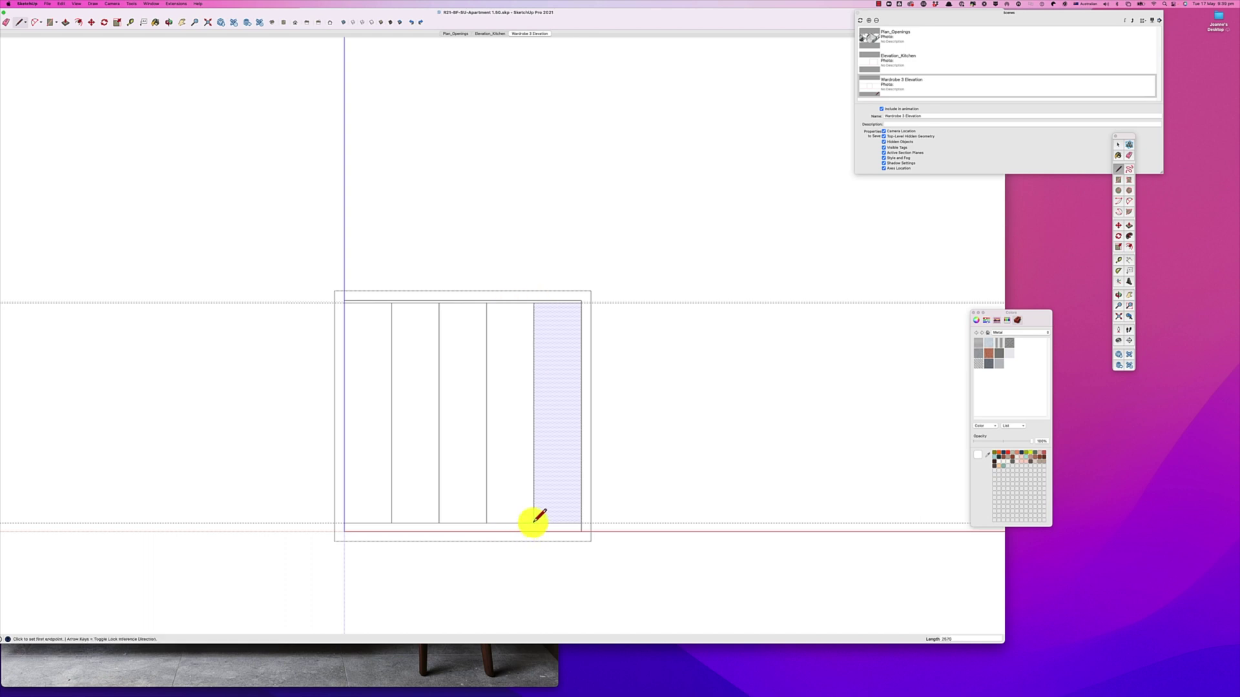
{"action": "key", "text": "space"}
{"action": "left_click", "coordinate": [386, 395]}
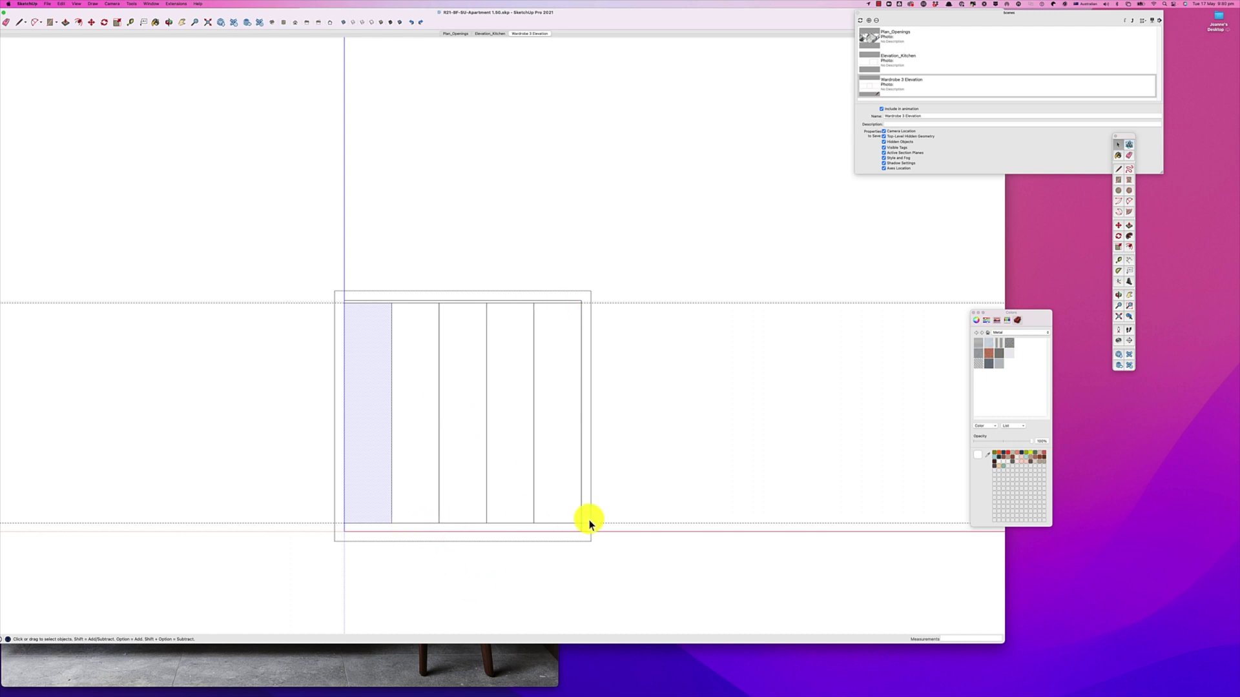
Check the door panels and zoom out to frame the whole wardrobe elevation.
{"action": "left_click", "coordinate": [572, 506]}
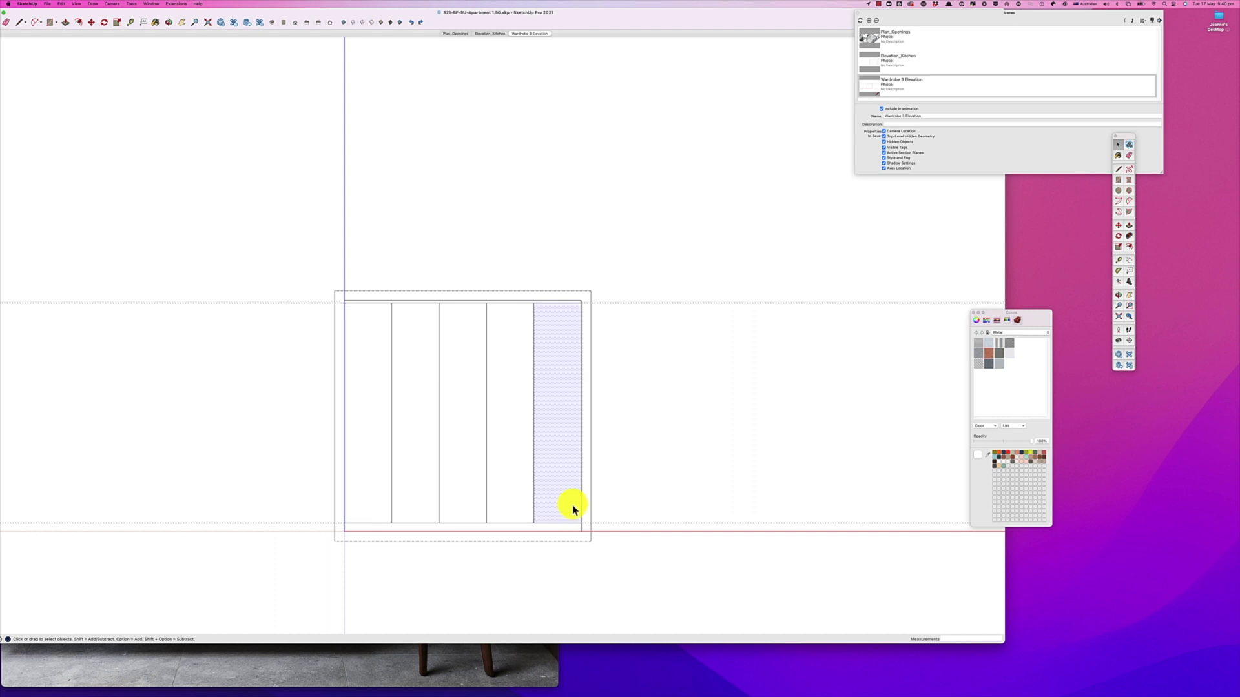
{"action": "left_click", "coordinate": [509, 442]}
{"action": "scroll", "coordinate": [448, 419], "scroll_direction": "down", "scroll_amount": 1}
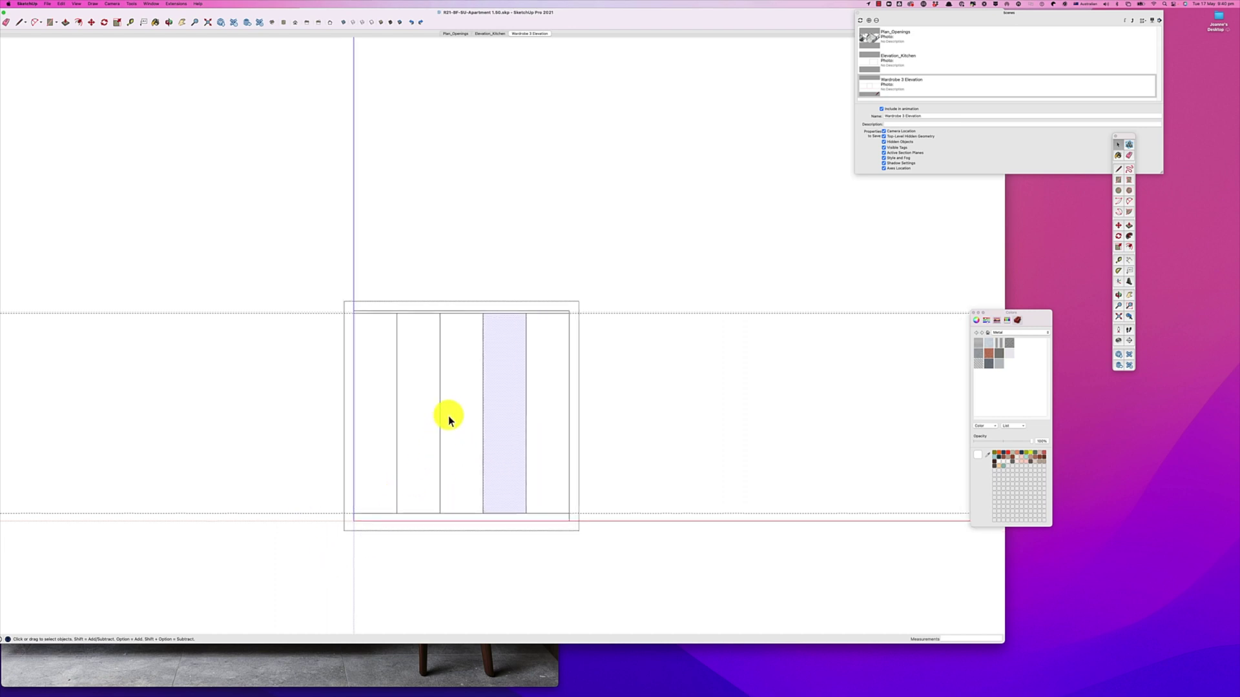
{"action": "scroll", "coordinate": [449, 420], "scroll_direction": "down", "scroll_amount": 2}
{"action": "left_click", "coordinate": [657, 462]}
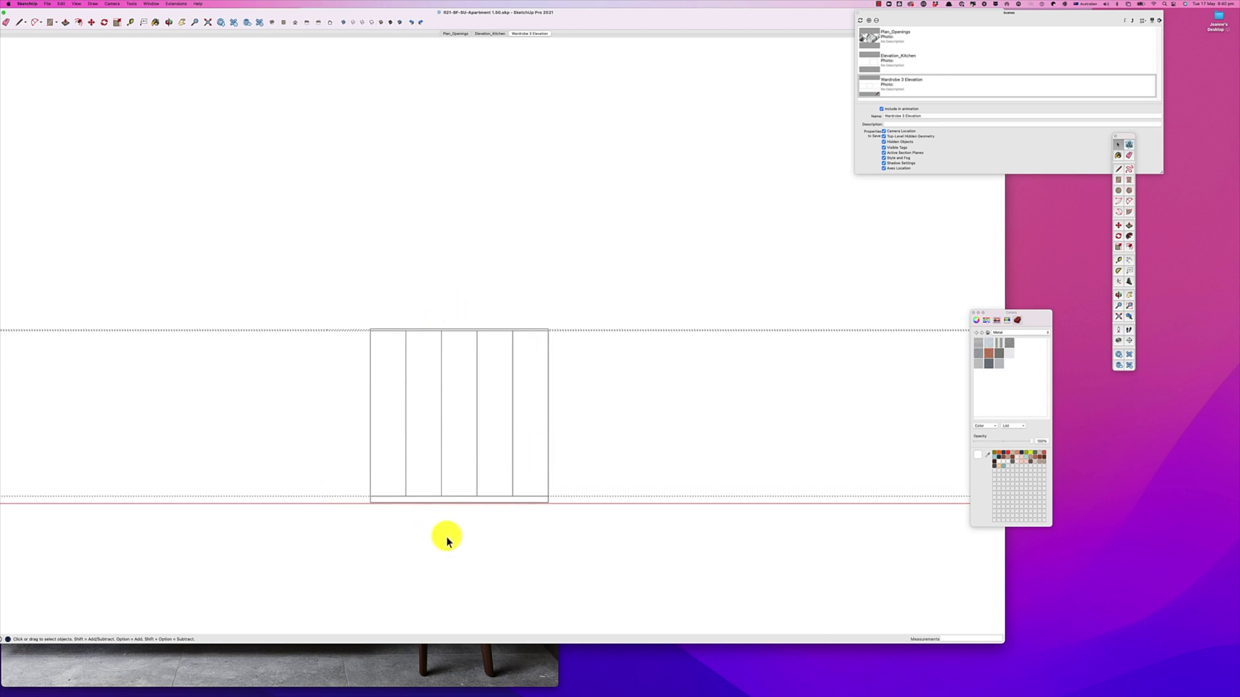
{"action": "scroll", "coordinate": [447, 536], "scroll_direction": "down", "scroll_amount": 3}
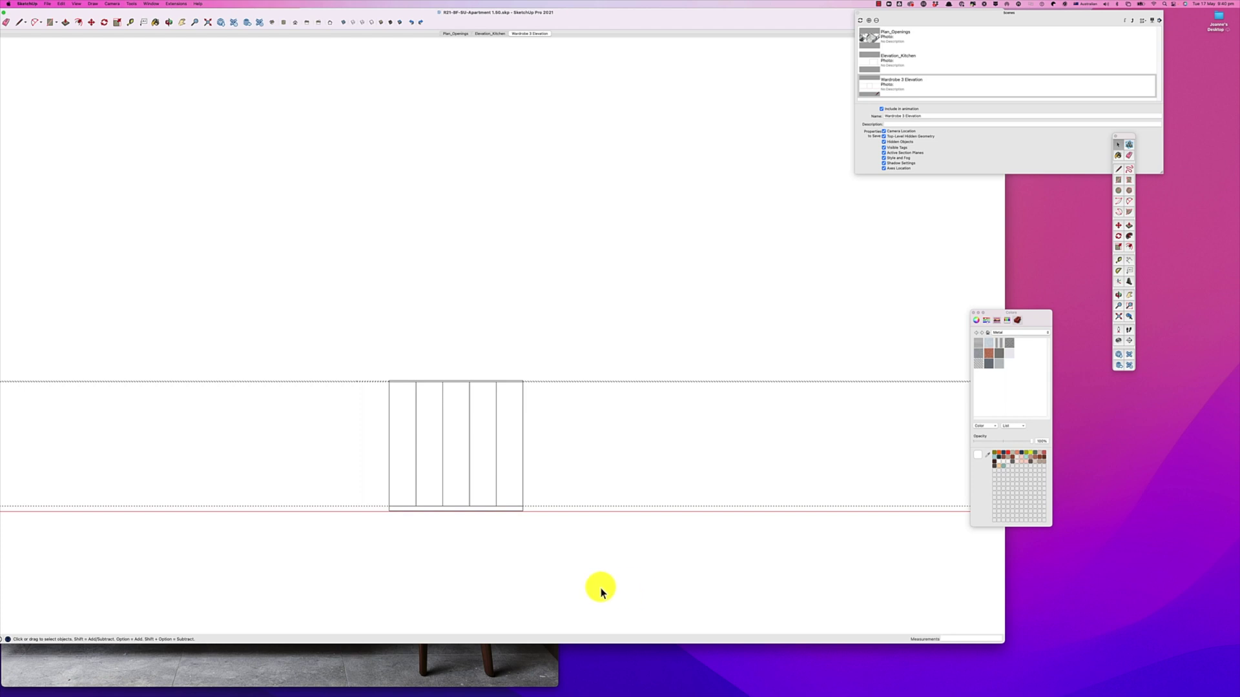
{"action": "left_click_drag", "start_coordinate": [576, 557], "coordinate": [374, 474]}
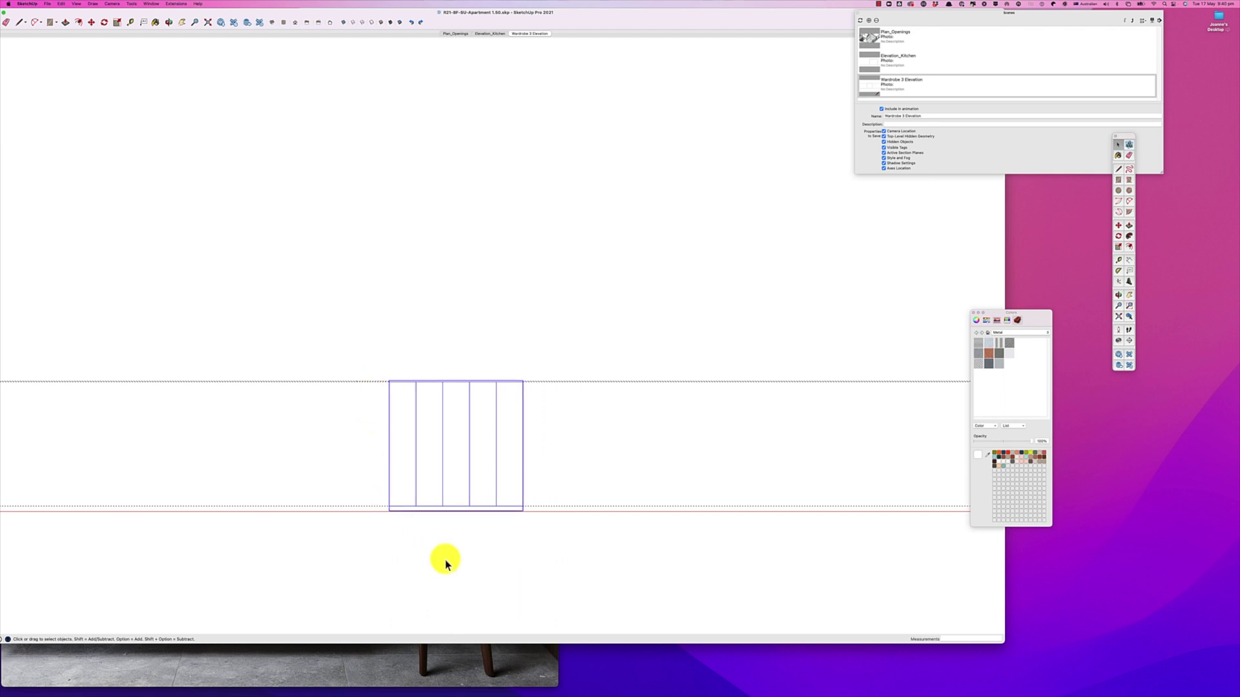
{"action": "left_click", "coordinate": [443, 559]}
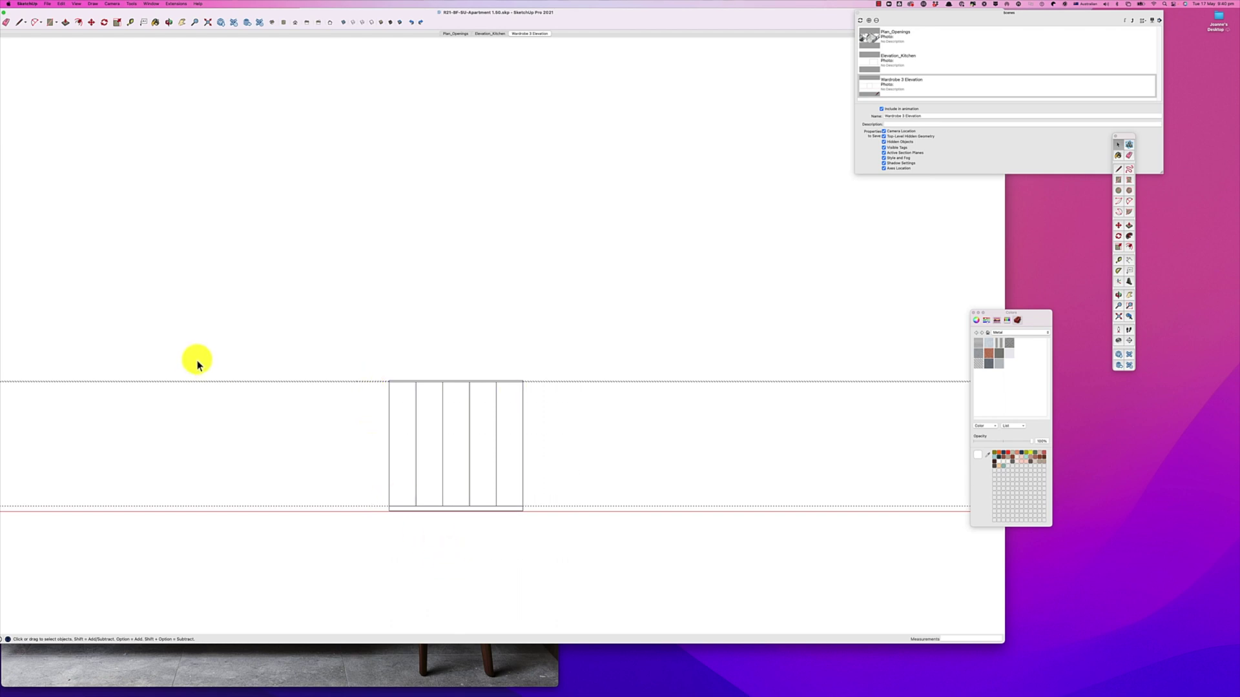
Remove all guide lines with Edit > Delete Guides and select the wardrobe group.
{"action": "left_click", "coordinate": [47, 4]}
{"action": "mouse_move", "coordinate": [64, 2]}
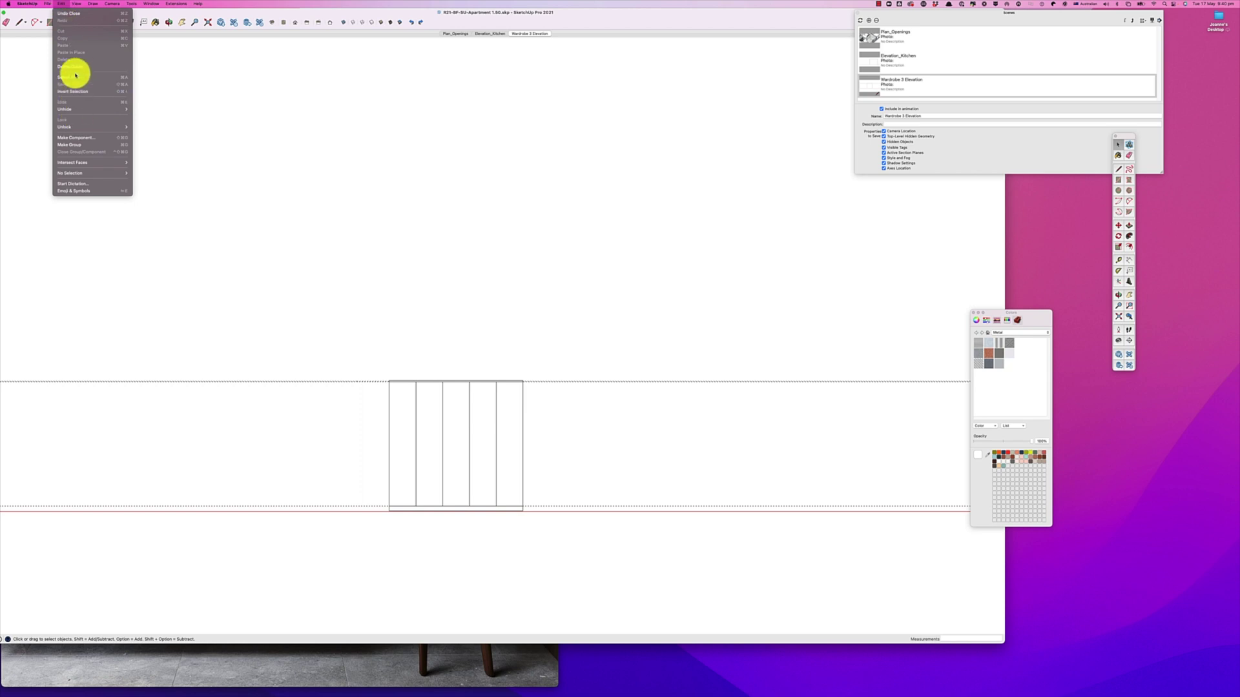
{"action": "left_click", "coordinate": [74, 68]}
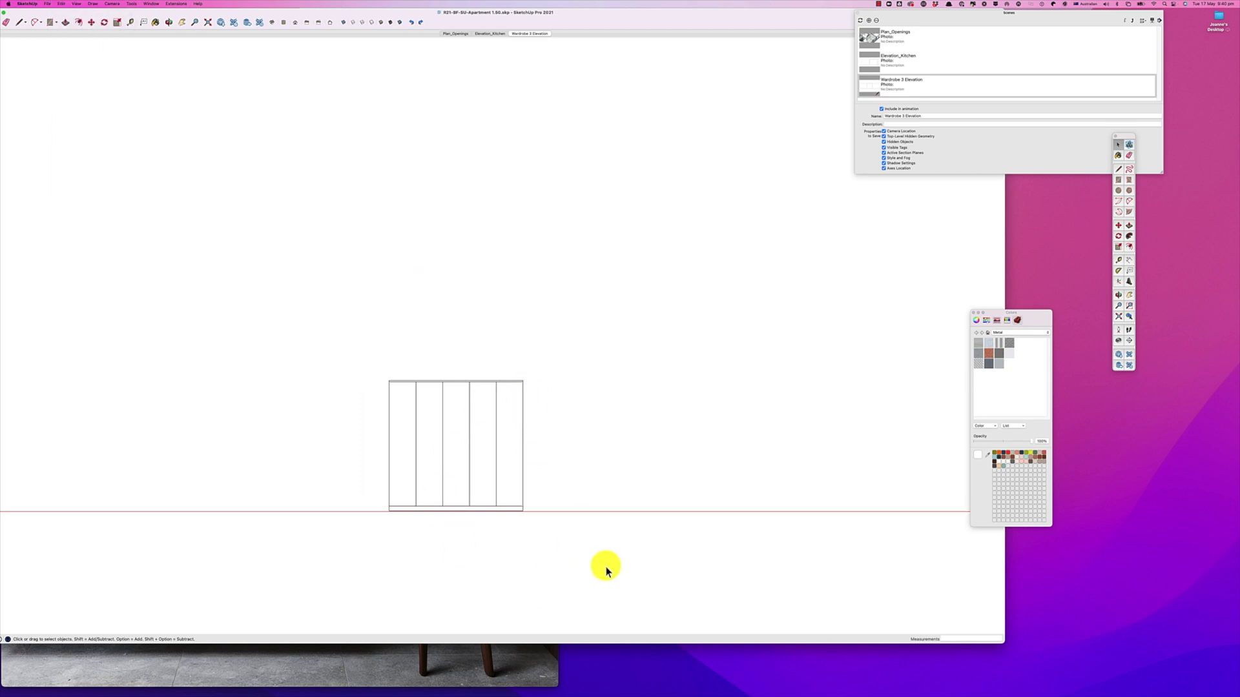
{"action": "left_click", "coordinate": [523, 492]}
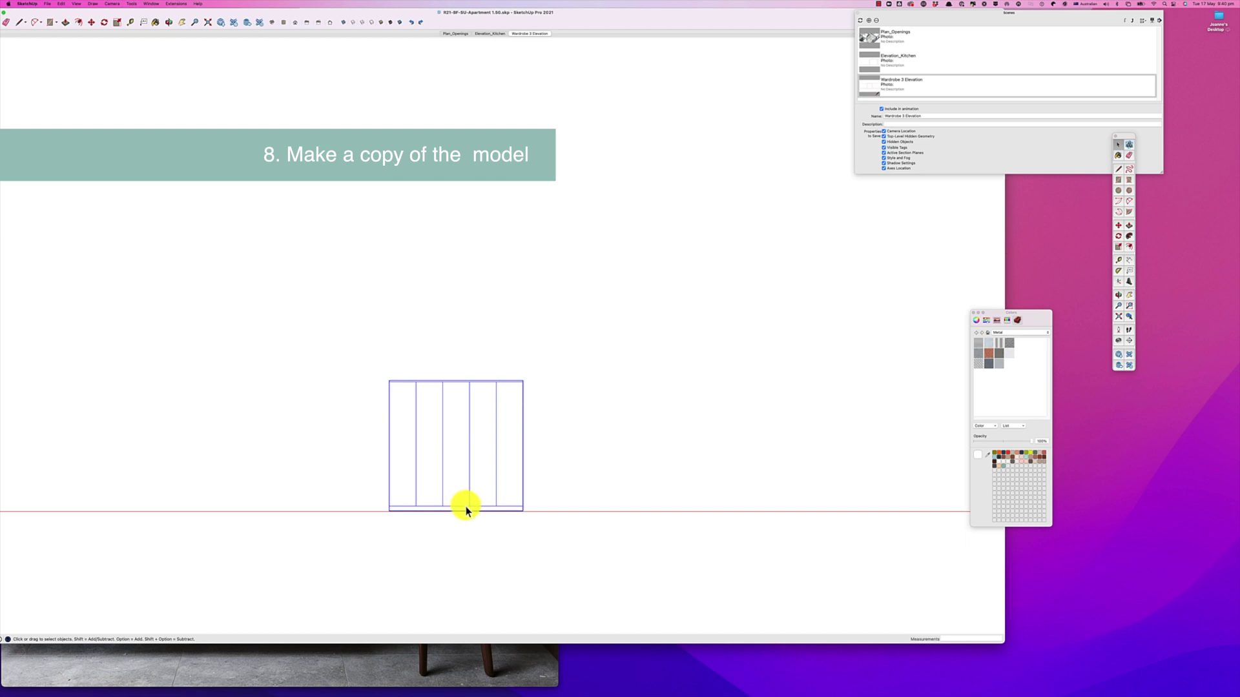
Move-copy the wardrobe group from its bottom-right corner to a spot just right of the original.
{"action": "key", "text": "m"}
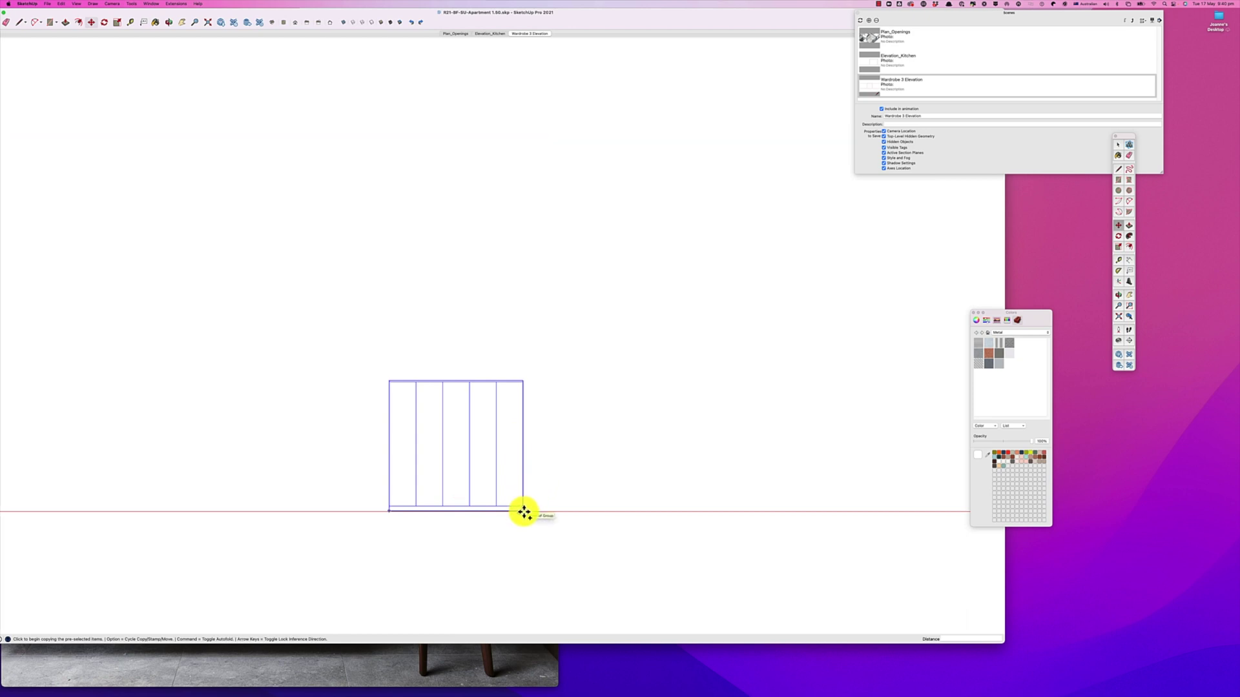
{"action": "left_click", "coordinate": [523, 511]}
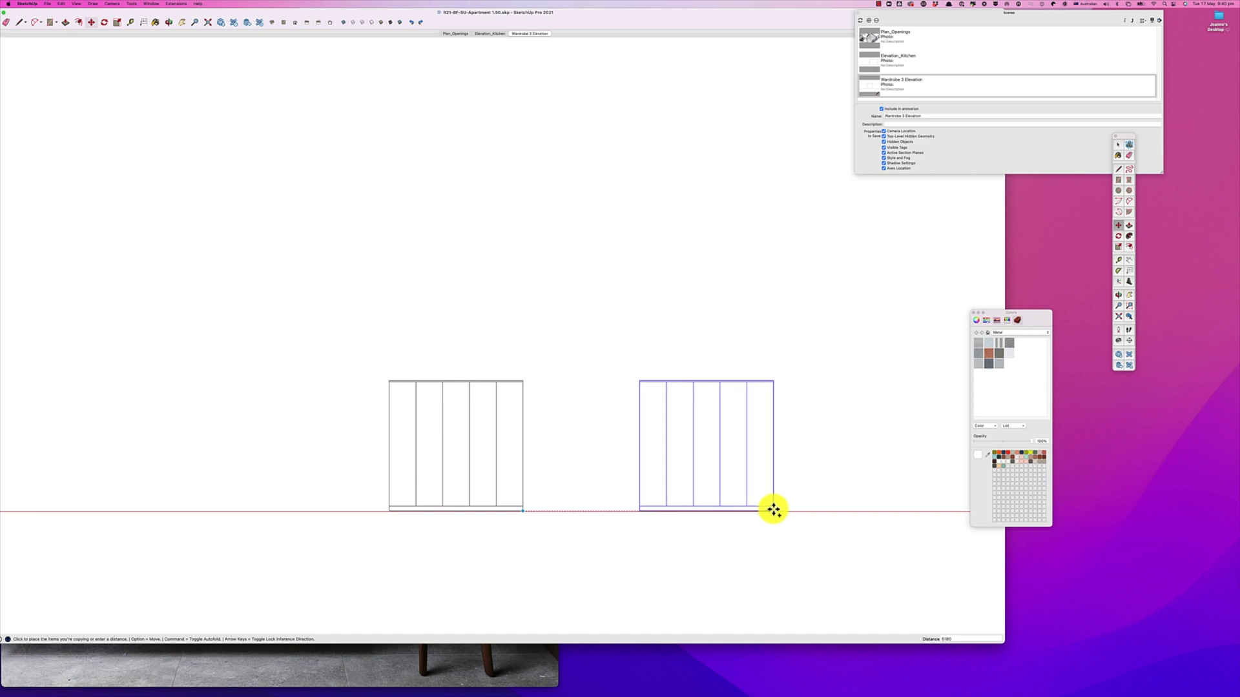
{"action": "left_click", "coordinate": [773, 510]}
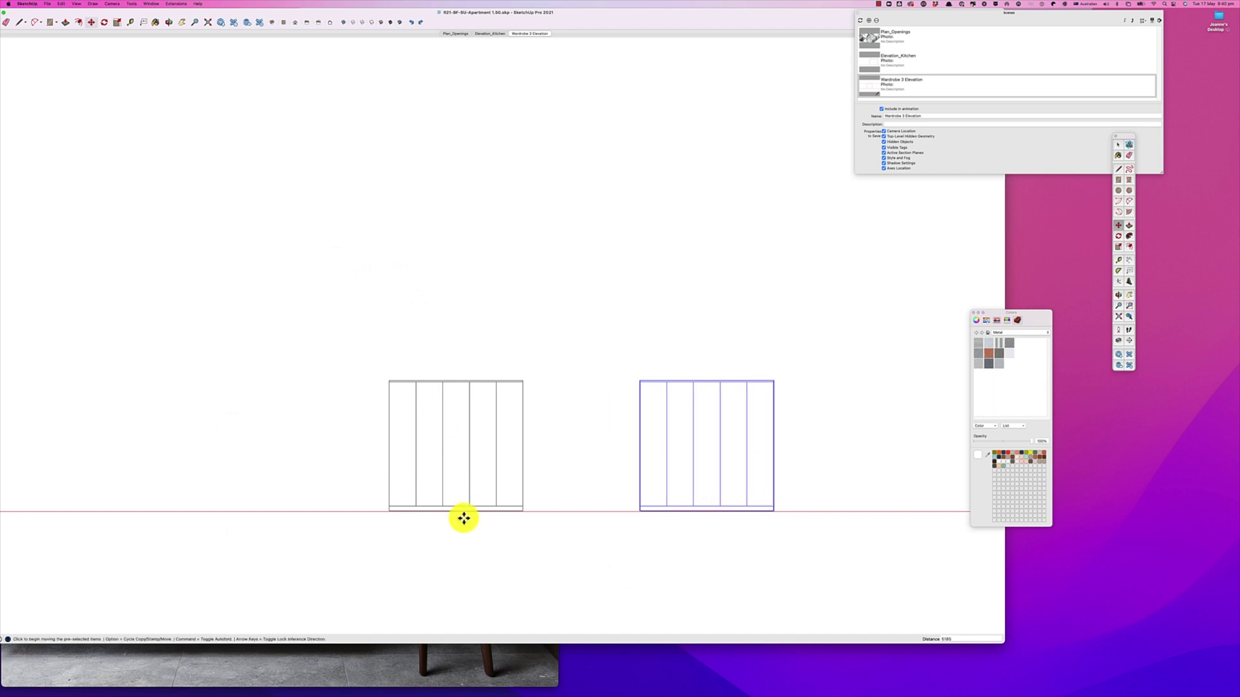
{"action": "key", "text": "space"}
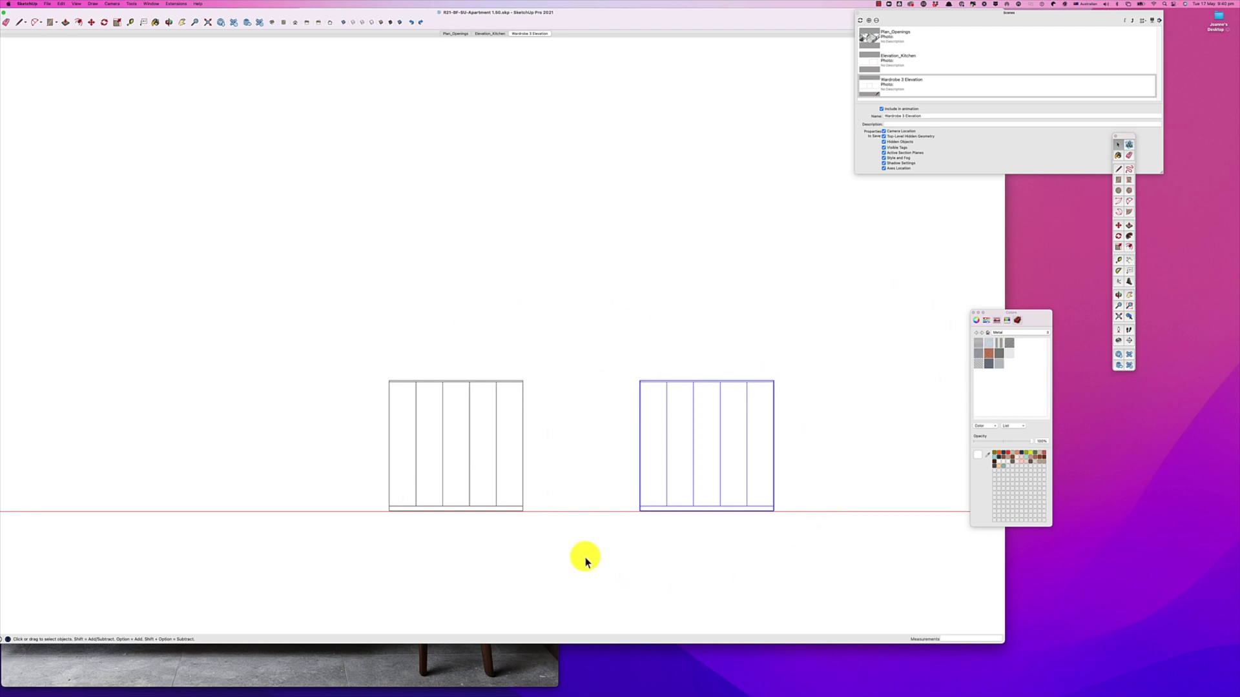
{"action": "scroll", "coordinate": [591, 501], "scroll_direction": "down", "scroll_amount": 5}
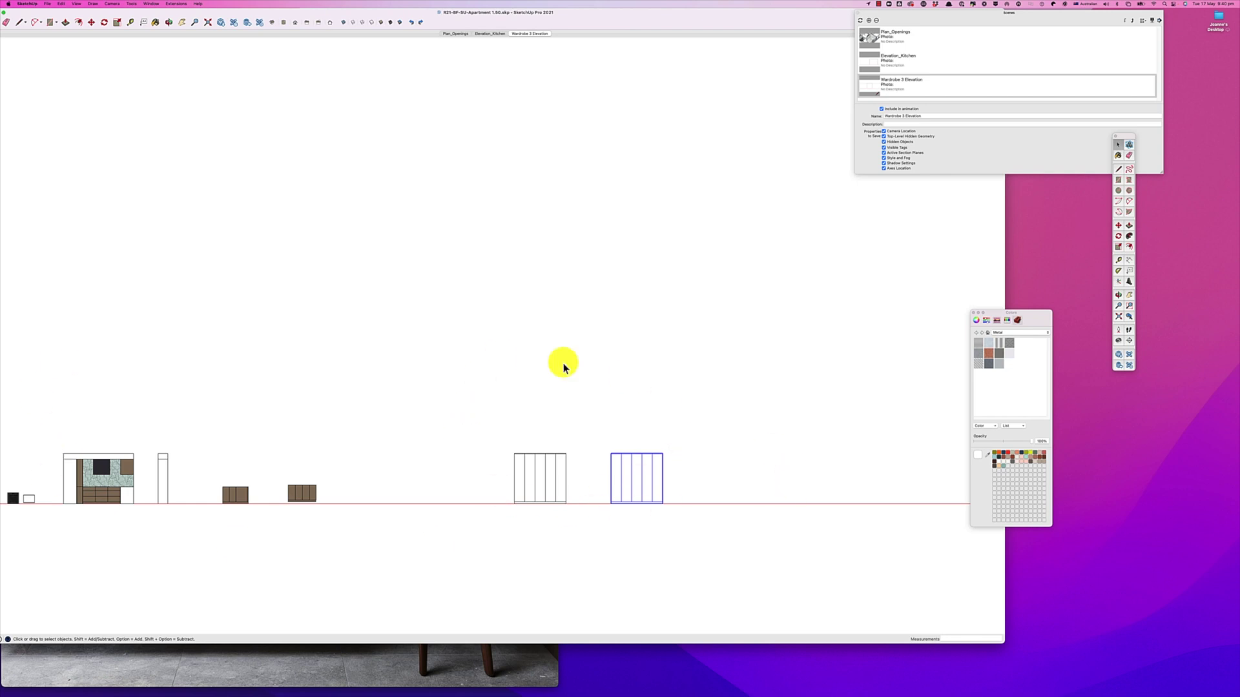
{"action": "scroll", "coordinate": [662, 492], "scroll_direction": "up", "scroll_amount": 3}
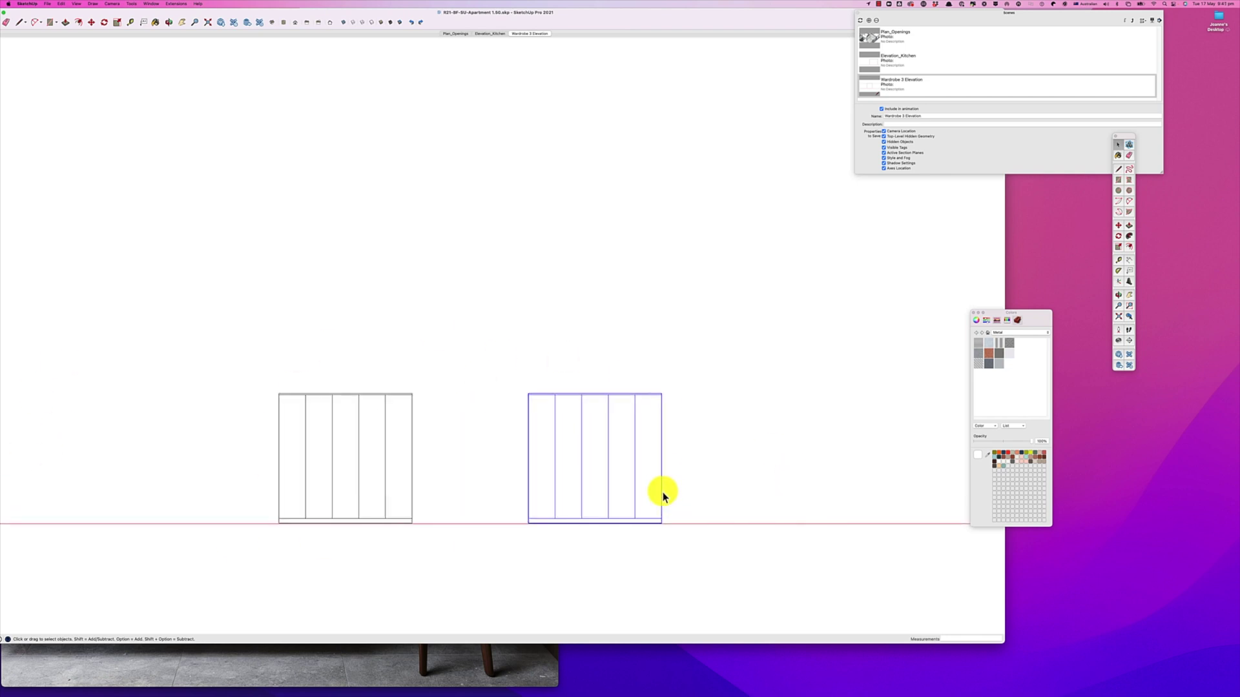
{"action": "scroll", "coordinate": [662, 492], "scroll_direction": "up", "scroll_amount": 2}
{"action": "scroll", "coordinate": [661, 492], "scroll_direction": "down", "scroll_amount": 1}
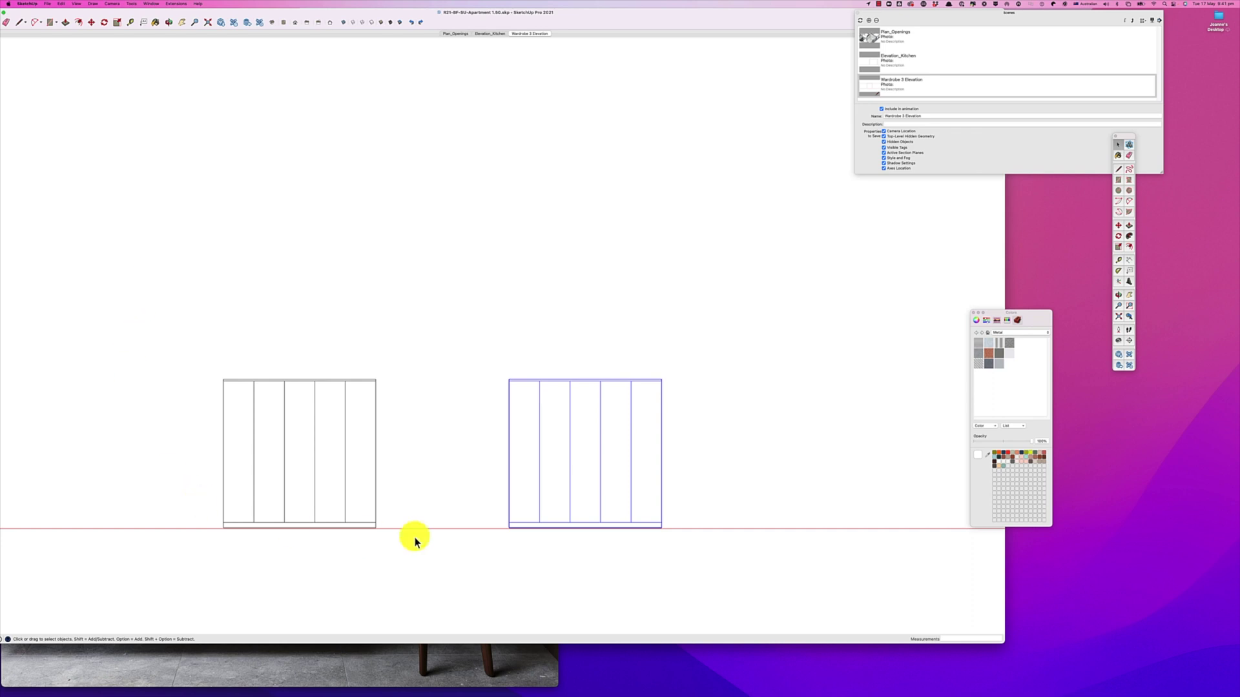